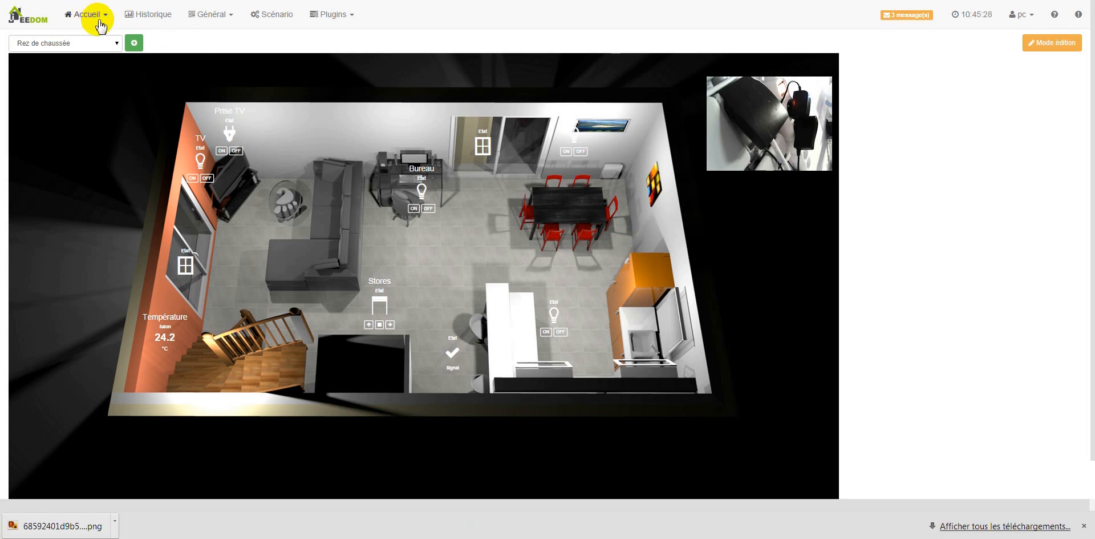
Step: Open the house plan page and create a new plan named "rdc"
left_click(100, 22)
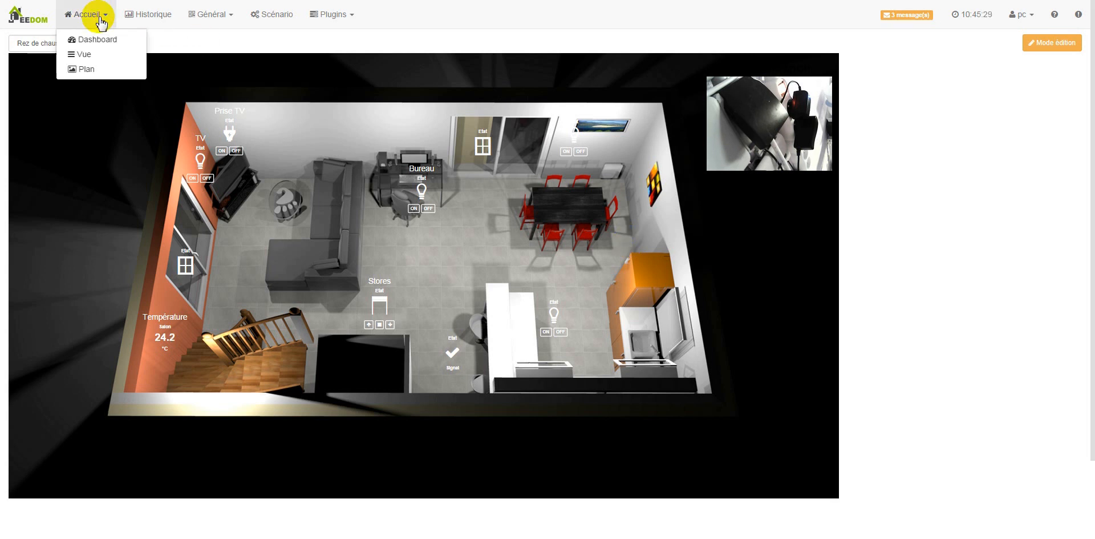
left_click(106, 69)
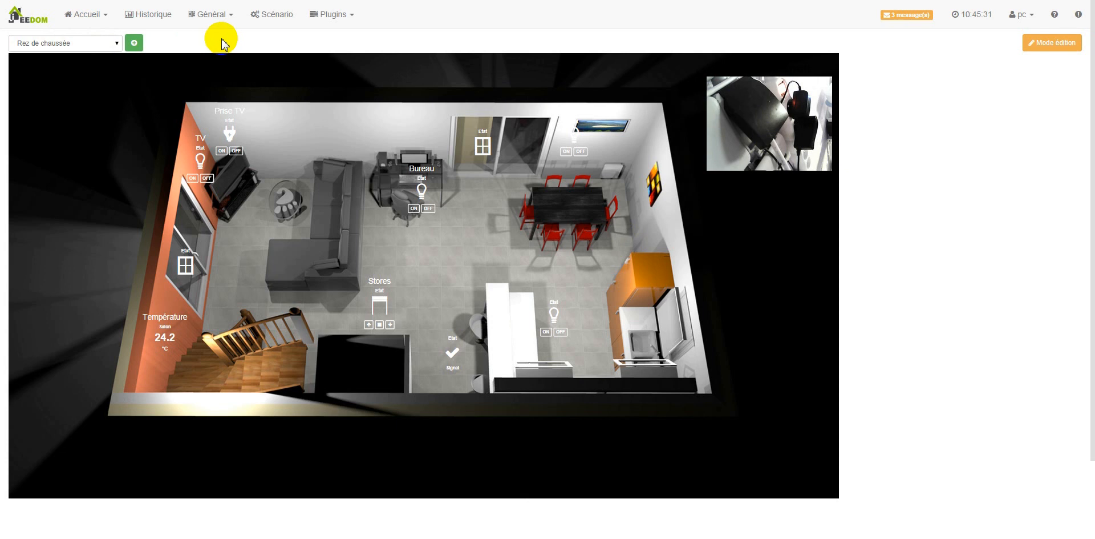
left_click(135, 45)
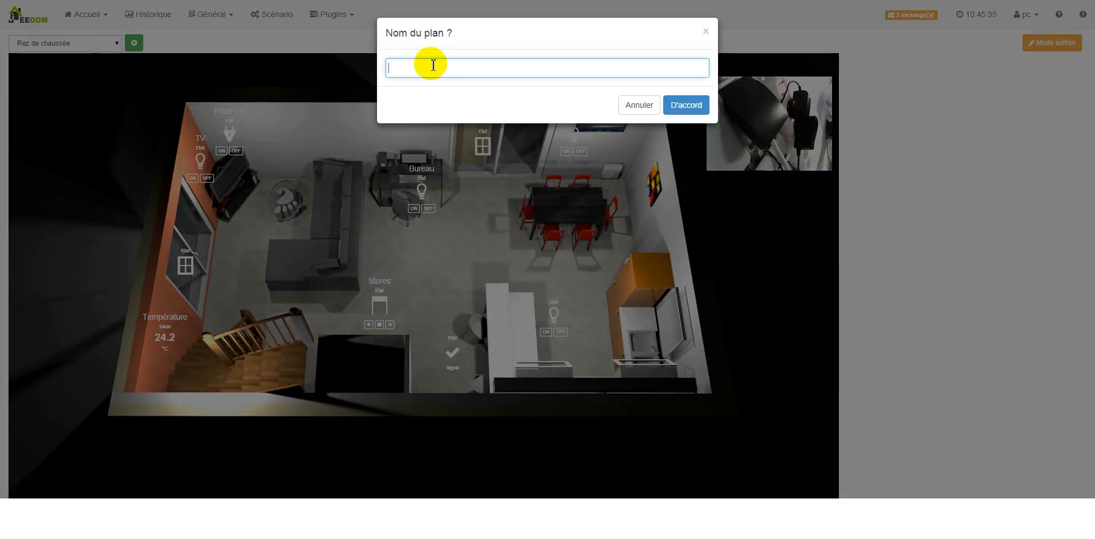
type("dd")
key("Return")
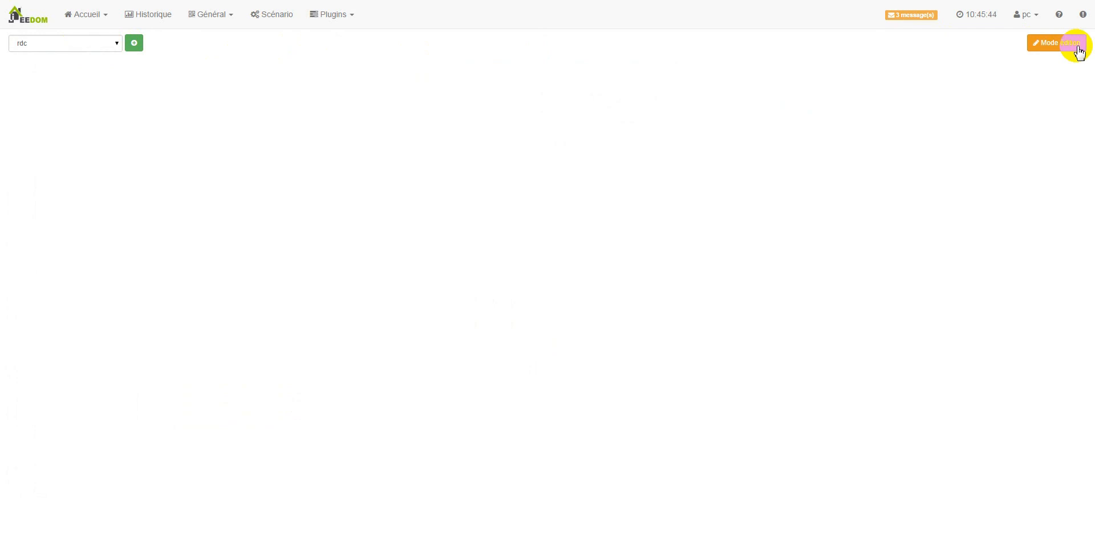
Step: Configure the rdc plan in edit mode with rdc.jpg as its background image and save the configuration
left_click(1060, 47)
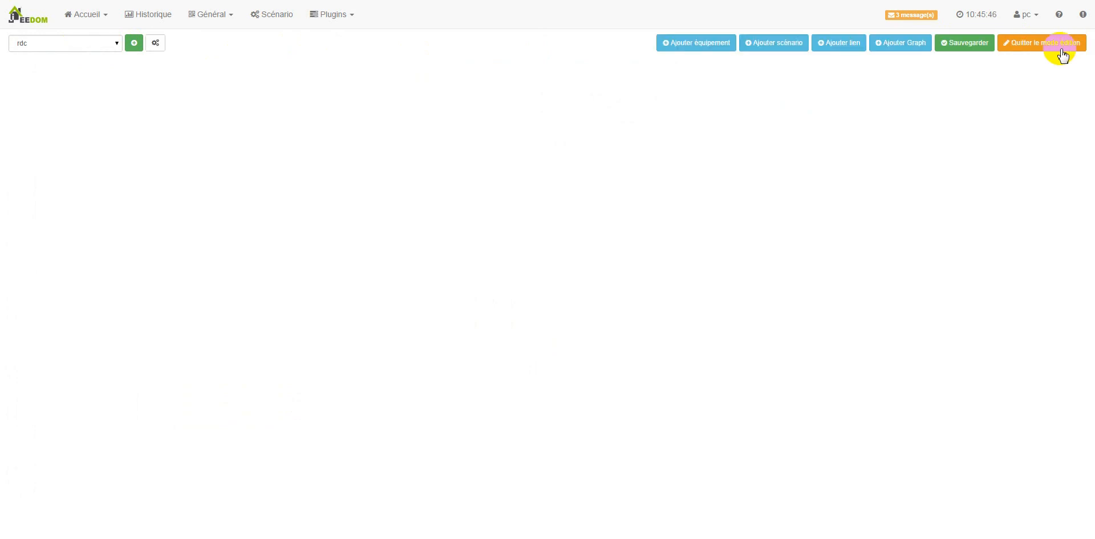
left_click(156, 43)
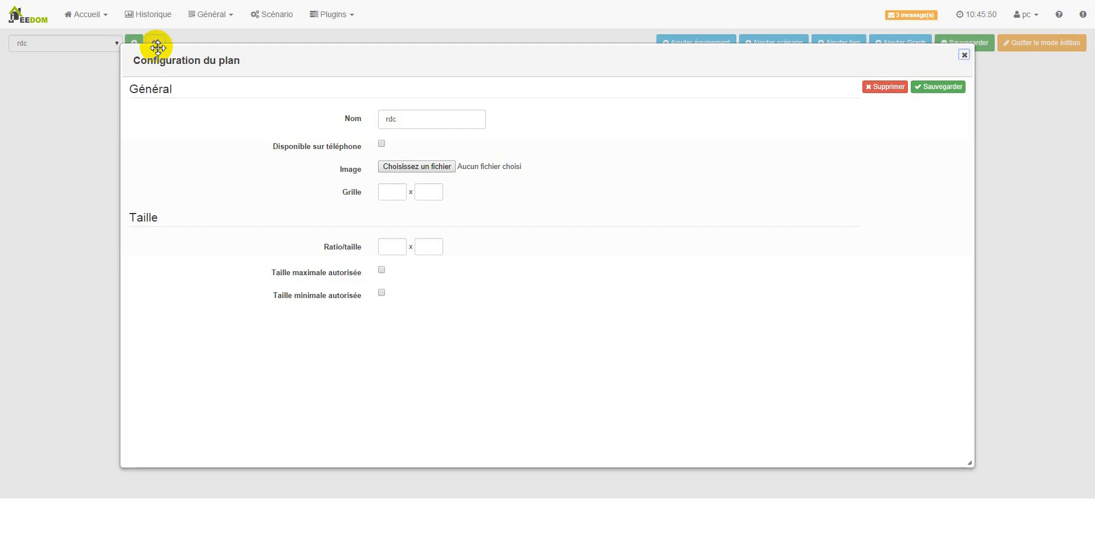
left_click(416, 166)
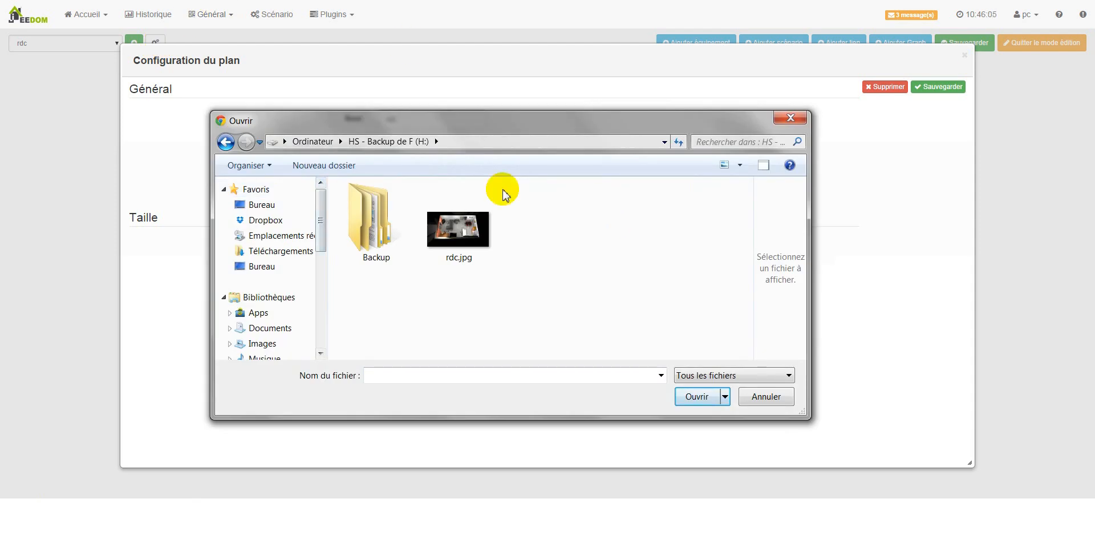
left_click(484, 243)
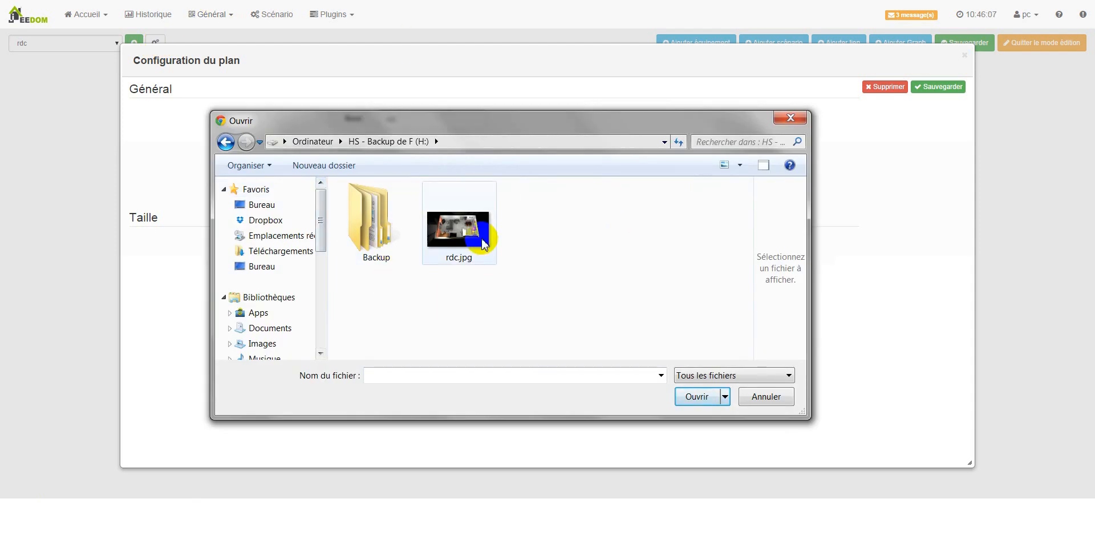
double_click(483, 241)
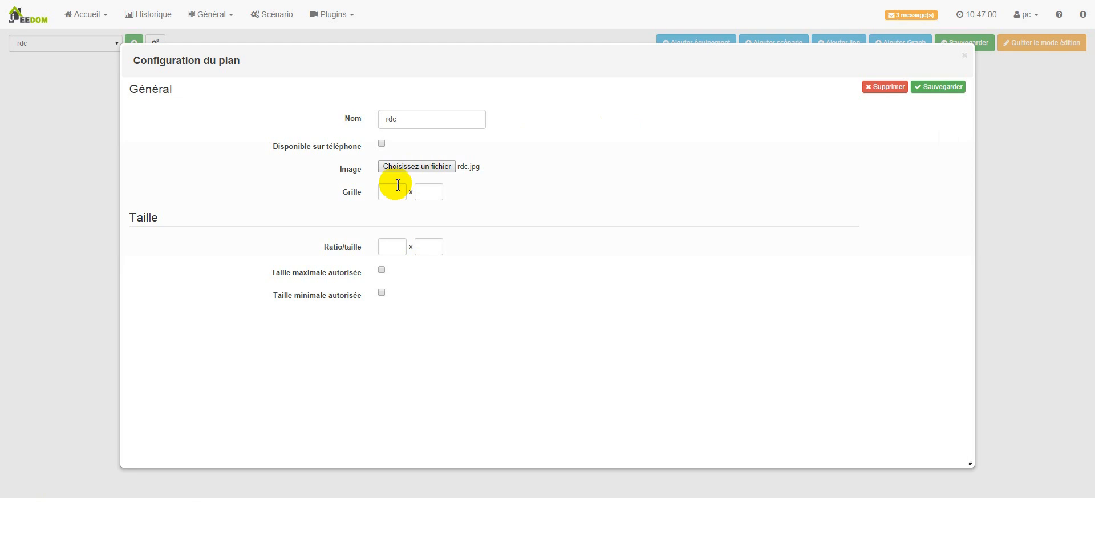
left_click(399, 246)
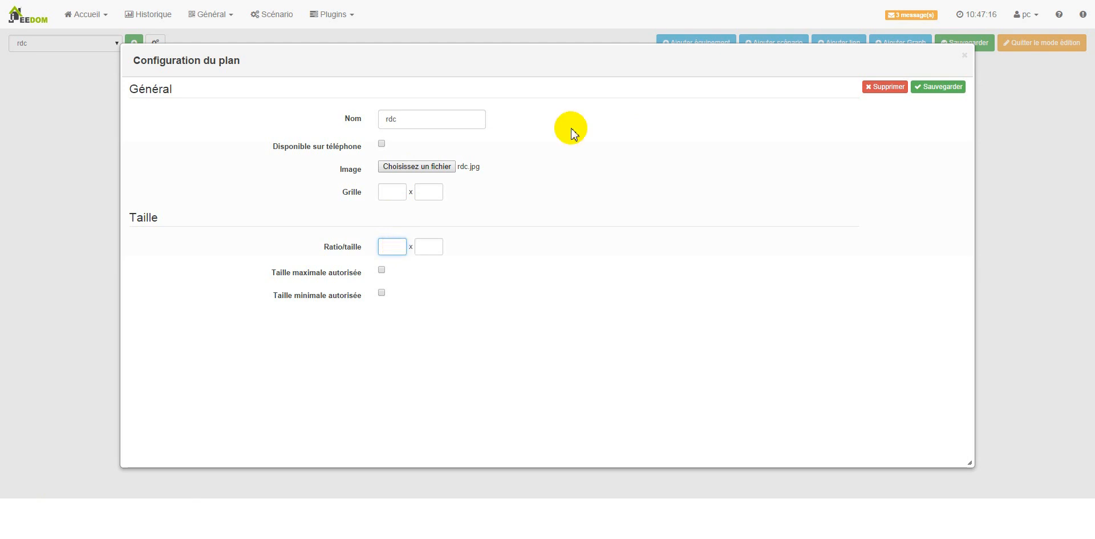
left_click(943, 93)
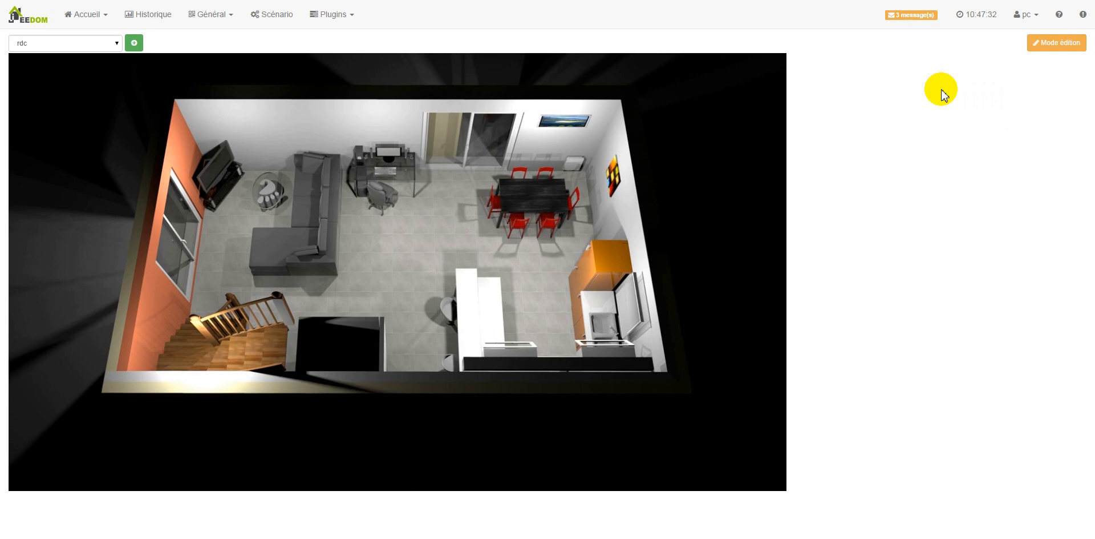
Step: Re-enter edit mode and add the Baie Vitrée 1 equipment from the Salon object to the plan
left_click(1045, 49)
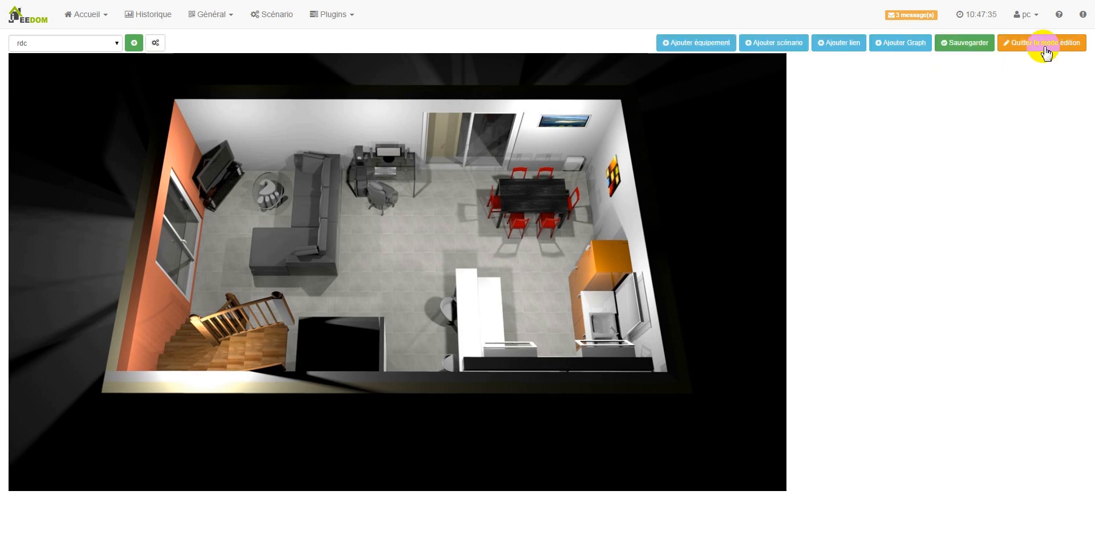
left_click(707, 50)
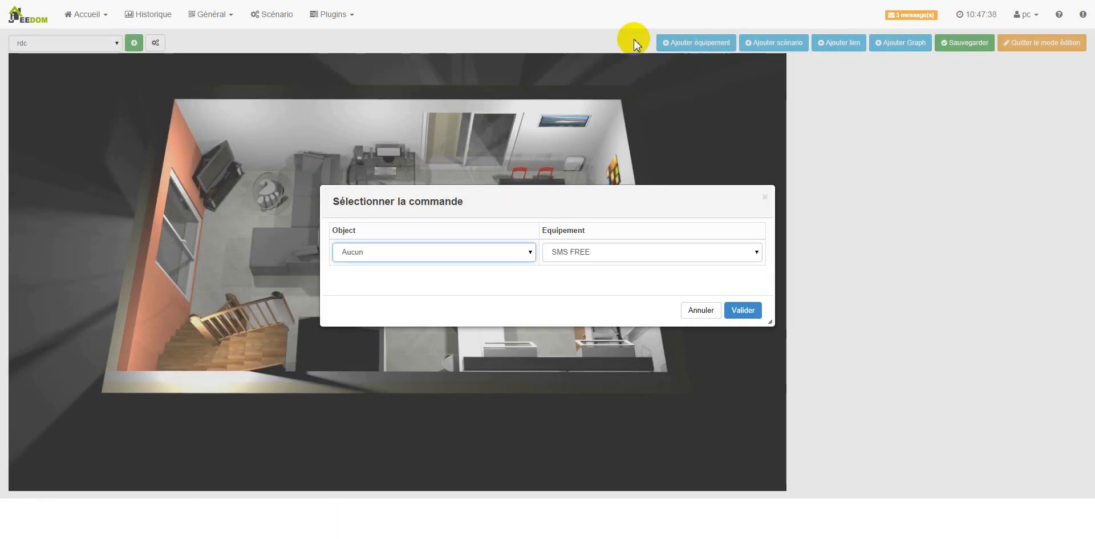
left_click(515, 254)
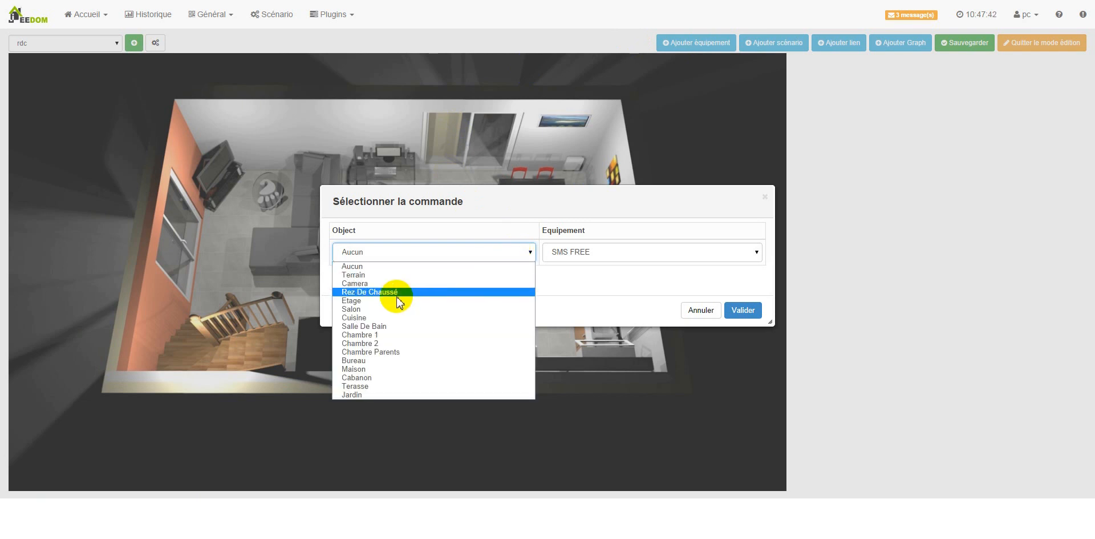
left_click(369, 309)
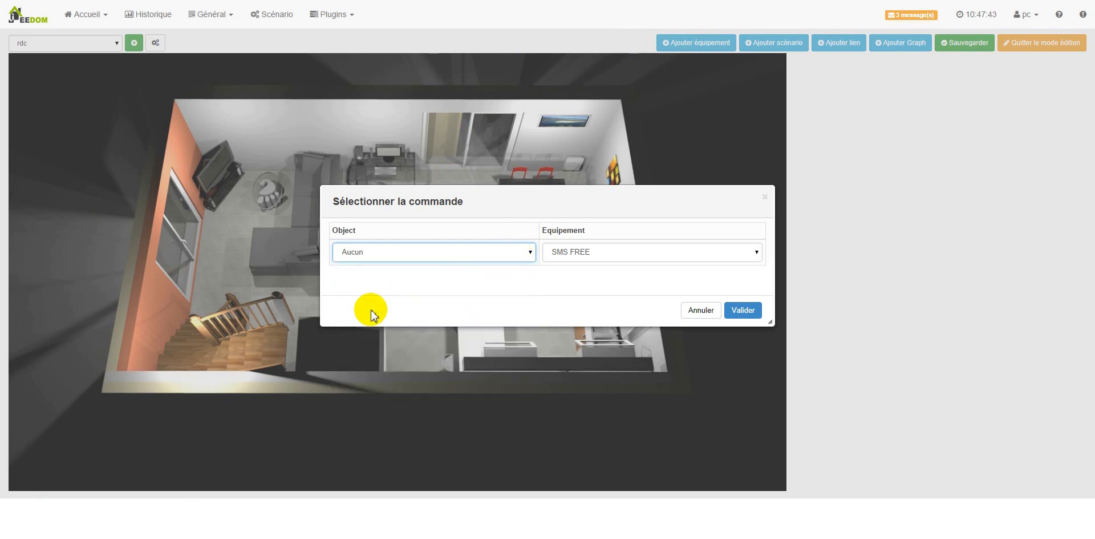
left_click(681, 254)
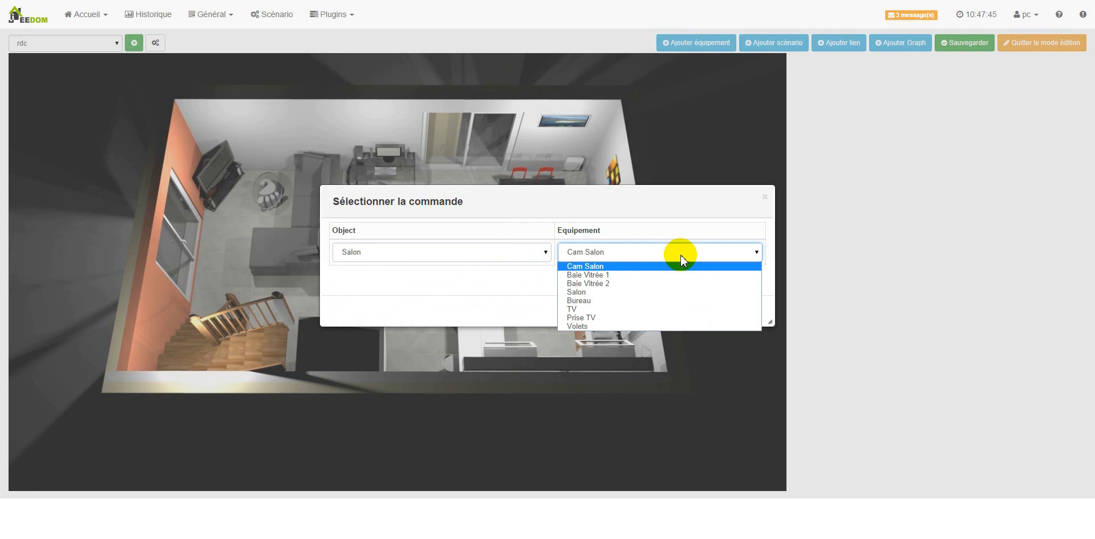
left_click(640, 276)
left_click(741, 310)
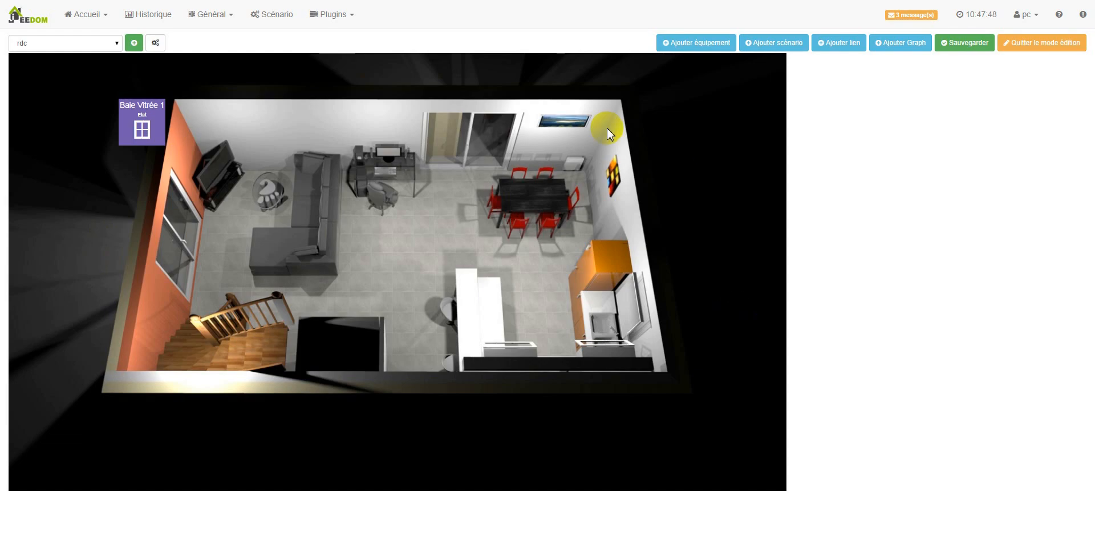
Step: Add the Salon object's Baie Vitrée 2 and Salon equipment to the plan
left_click(710, 46)
left_click(660, 250)
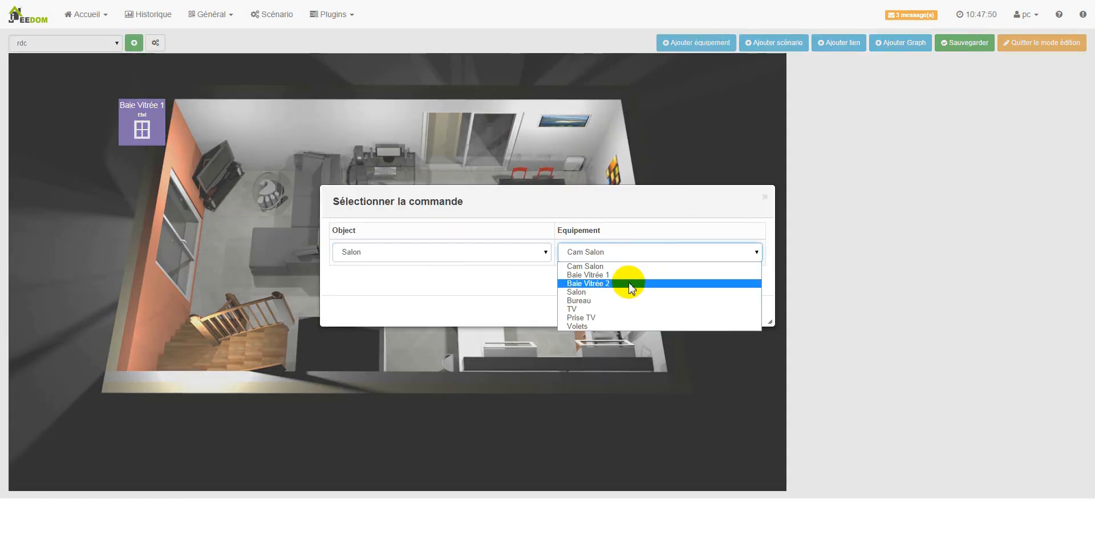
left_click(630, 283)
left_click(748, 309)
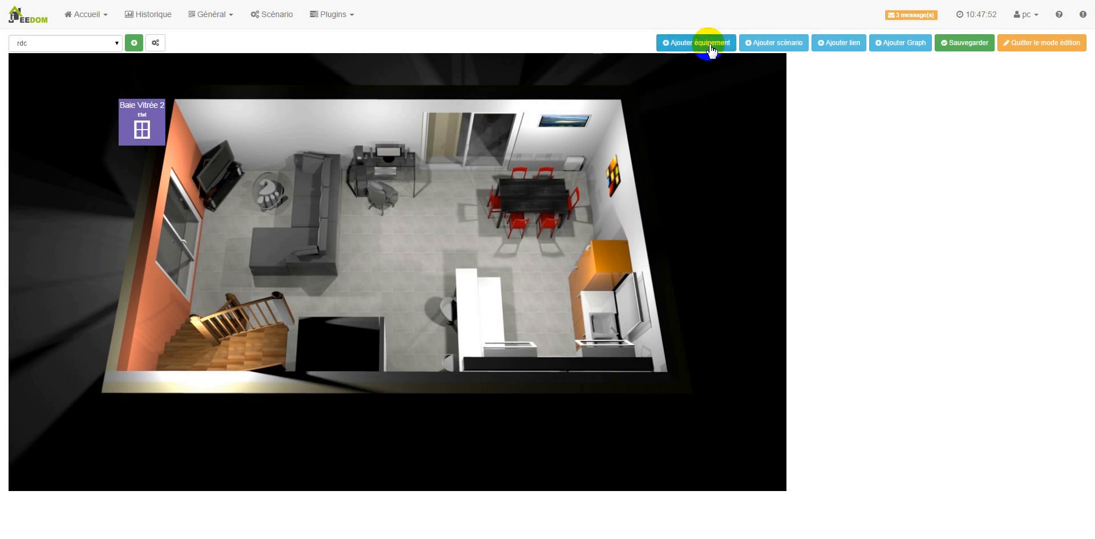
left_click(711, 47)
left_click(632, 250)
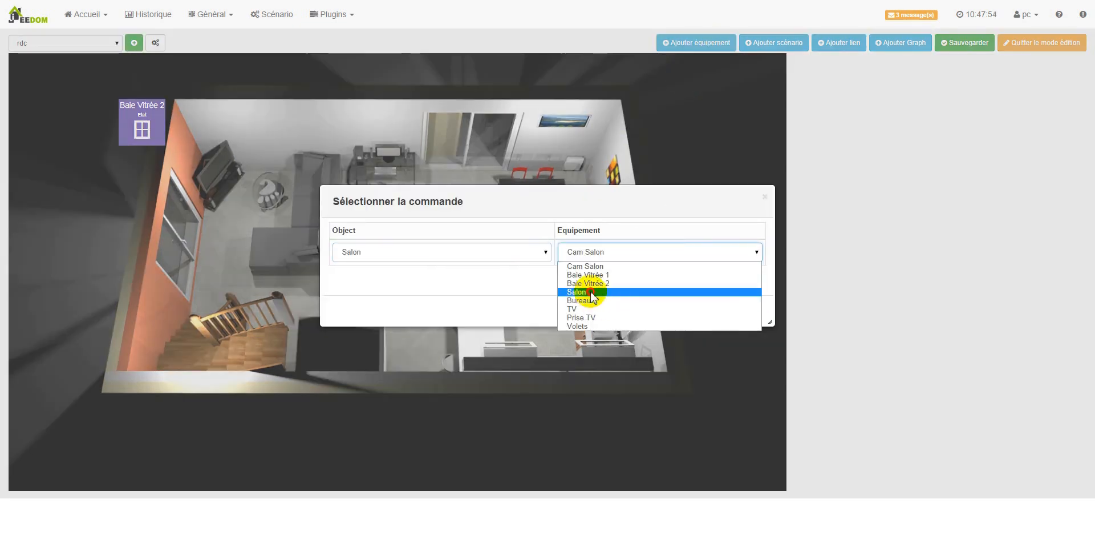
left_click(592, 292)
left_click(742, 309)
Step: Add the Salon object's Bureau and Prise TV equipment to the plan
left_click(707, 43)
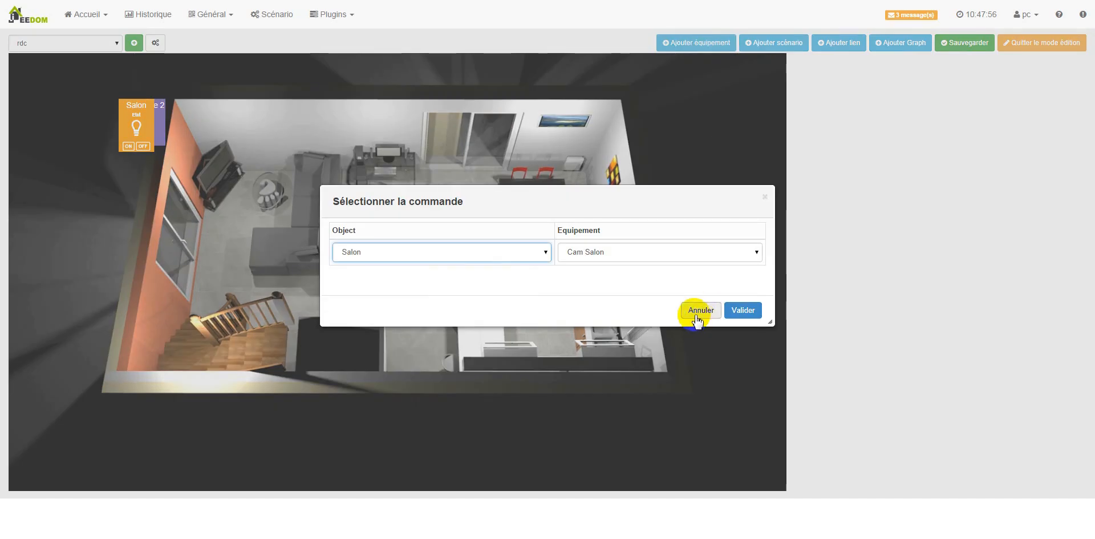
left_click(643, 250)
left_click(599, 291)
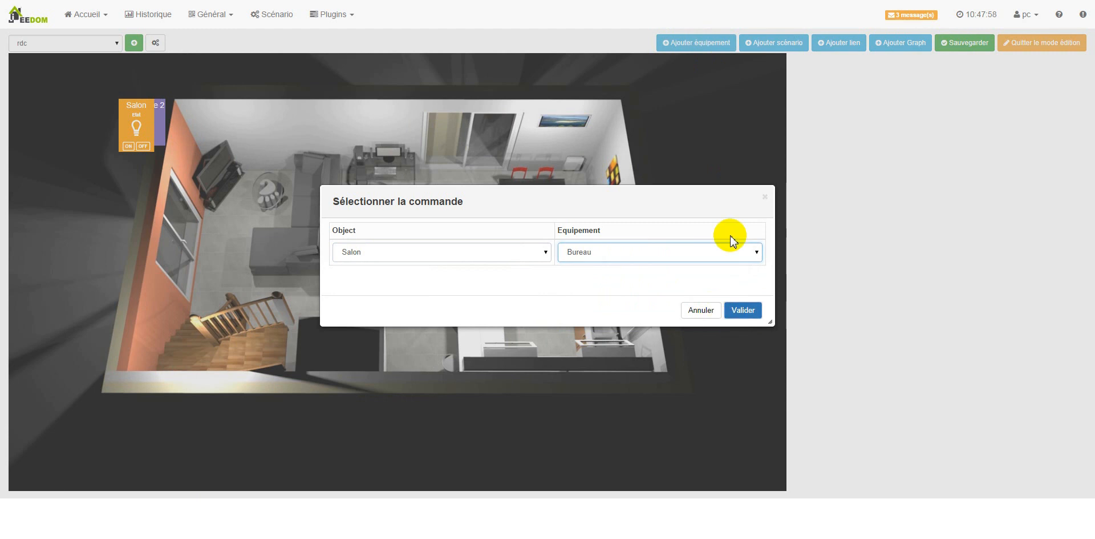
left_click(743, 310)
left_click(707, 44)
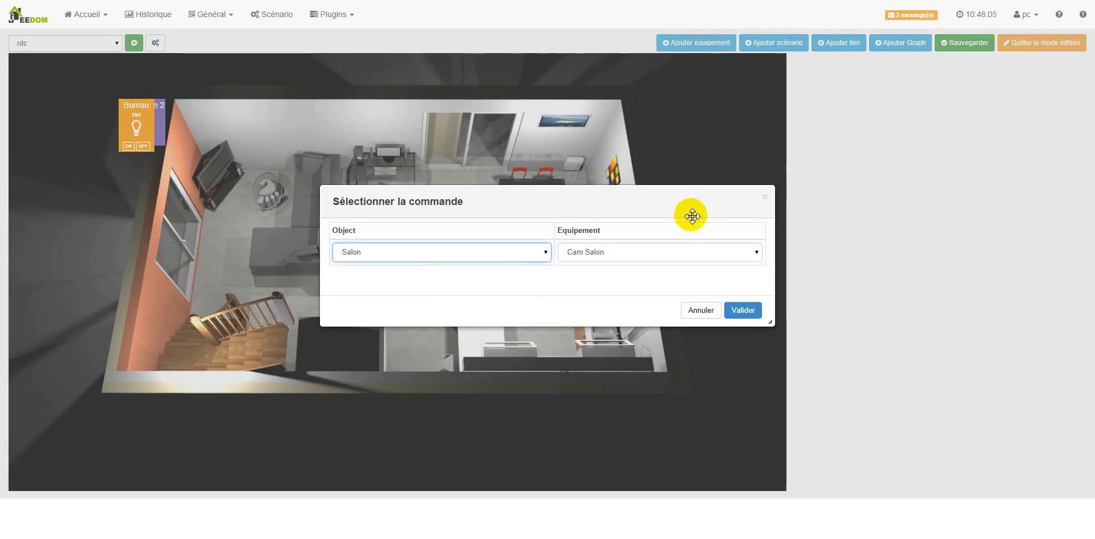
left_click(635, 254)
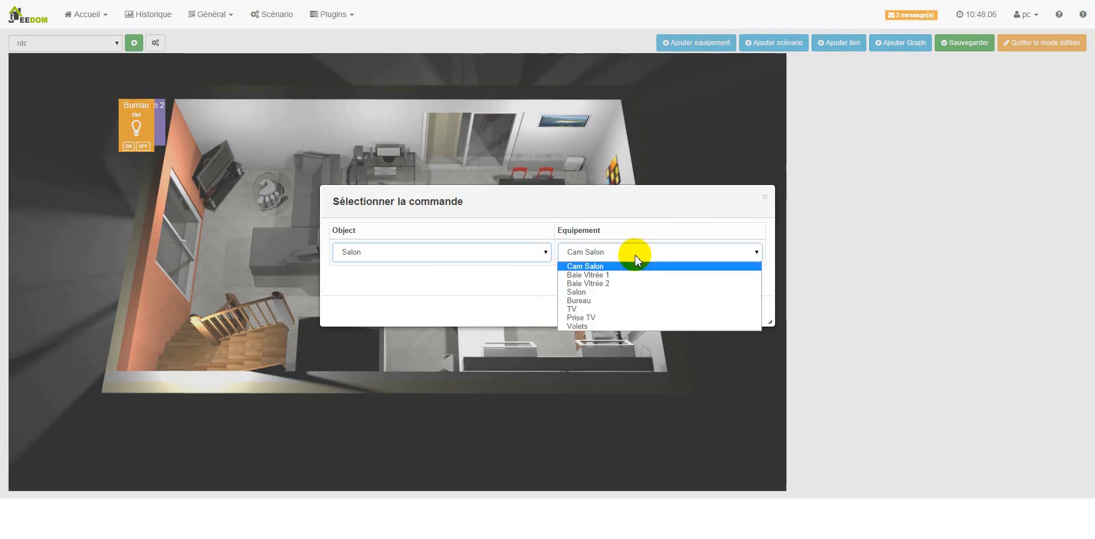
left_click(599, 317)
left_click(739, 310)
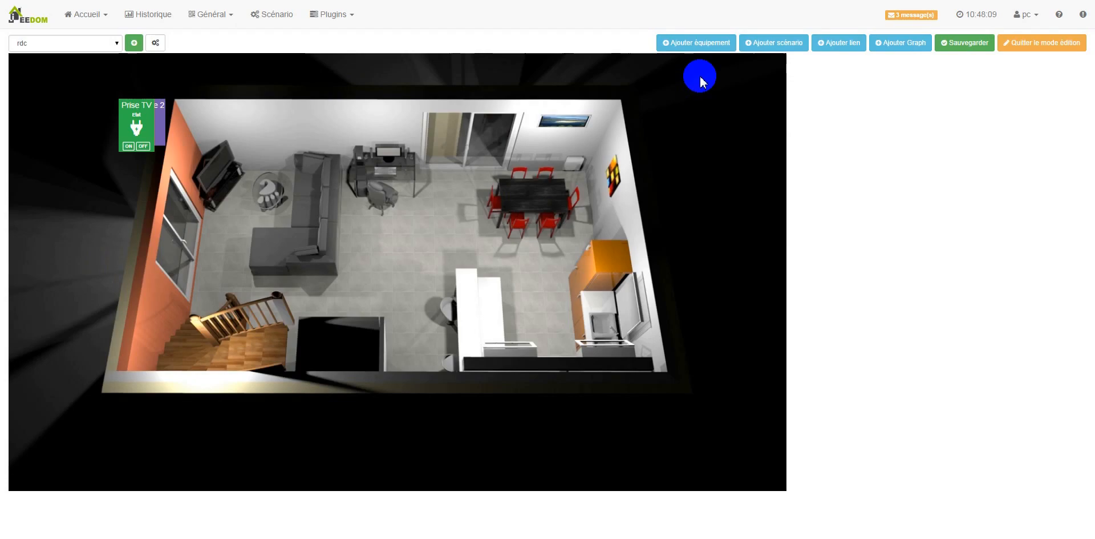
Step: Add the Salon object's Volets equipment to the plan
left_click(697, 43)
left_click(616, 252)
left_click(590, 326)
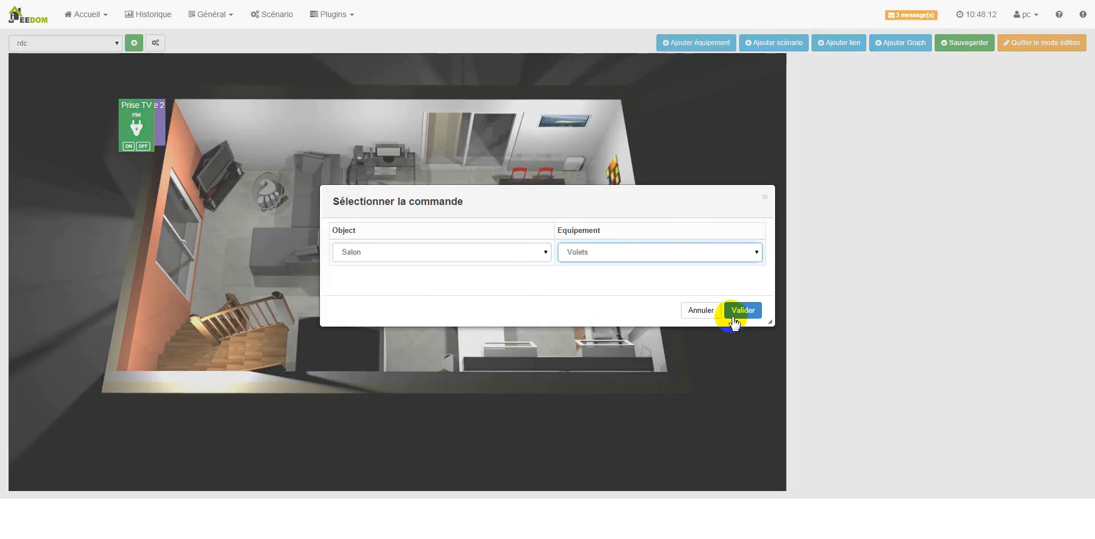
left_click(736, 311)
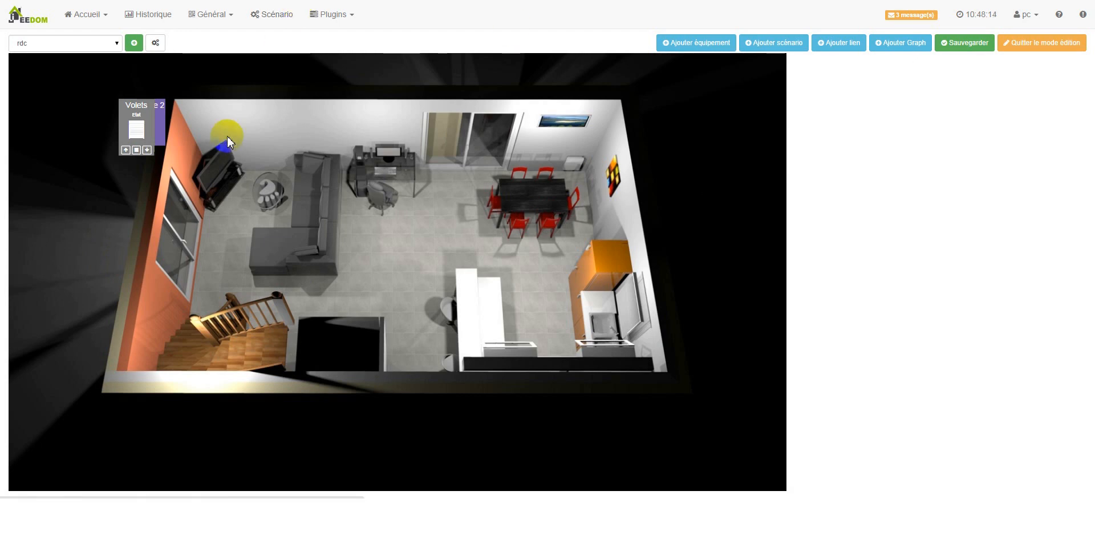
Step: Spread the stacked widgets over the plan: Volets mid-room, Prise TV near the TV, Bureau above the desk, Salon by the stairs, each Baie Vitrée at its window; save
left_click_drag(140, 123, 361, 300)
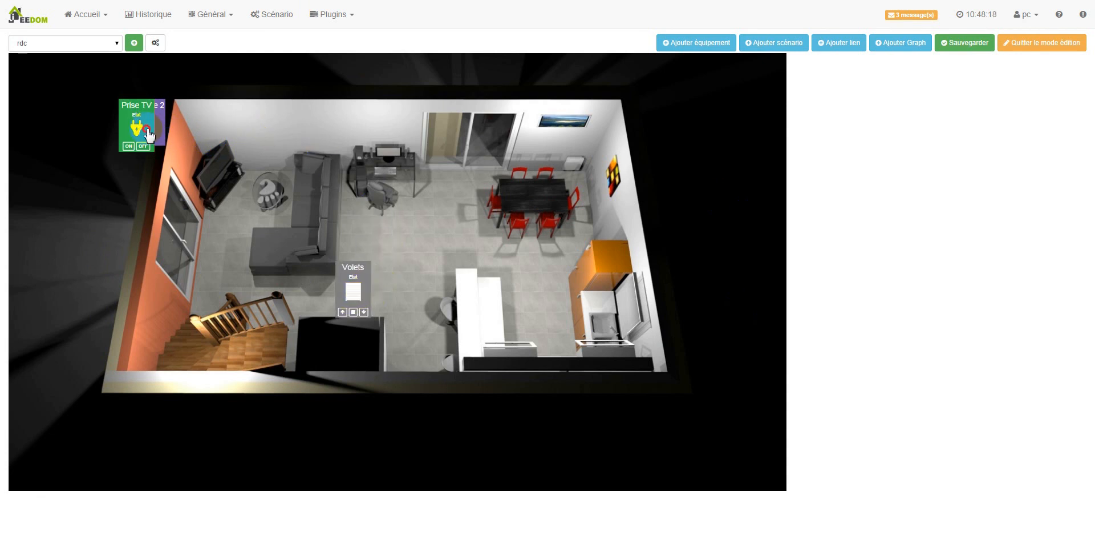
left_click_drag(137, 123, 419, 123)
left_click_drag(136, 132, 179, 317)
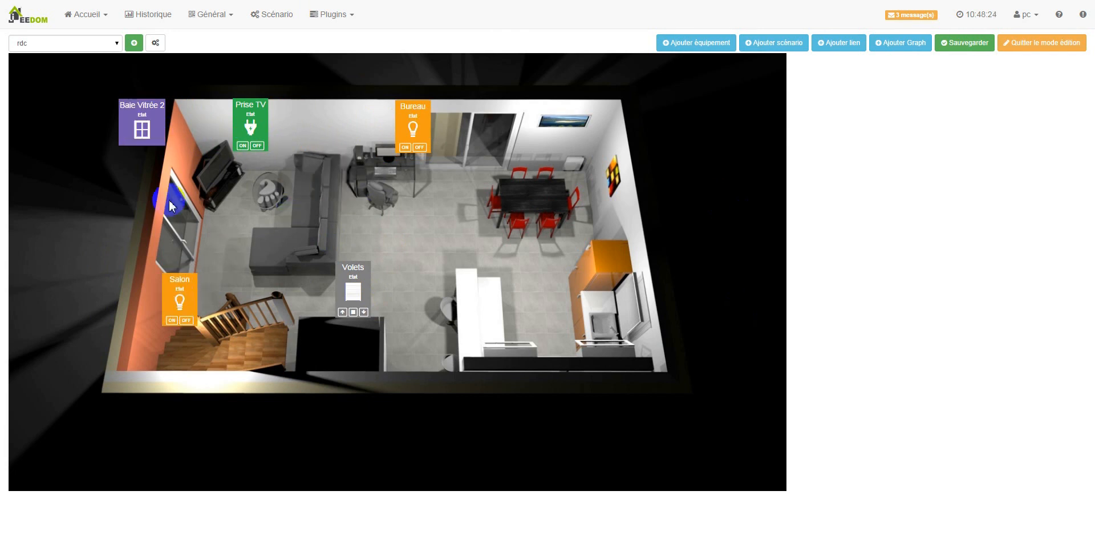
left_click_drag(162, 137, 187, 212)
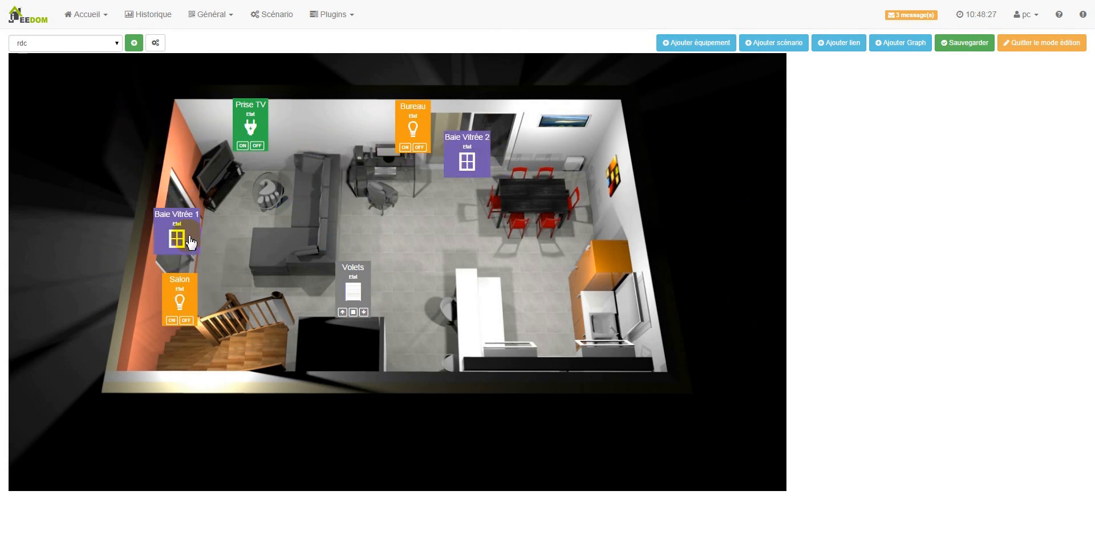
left_click(960, 45)
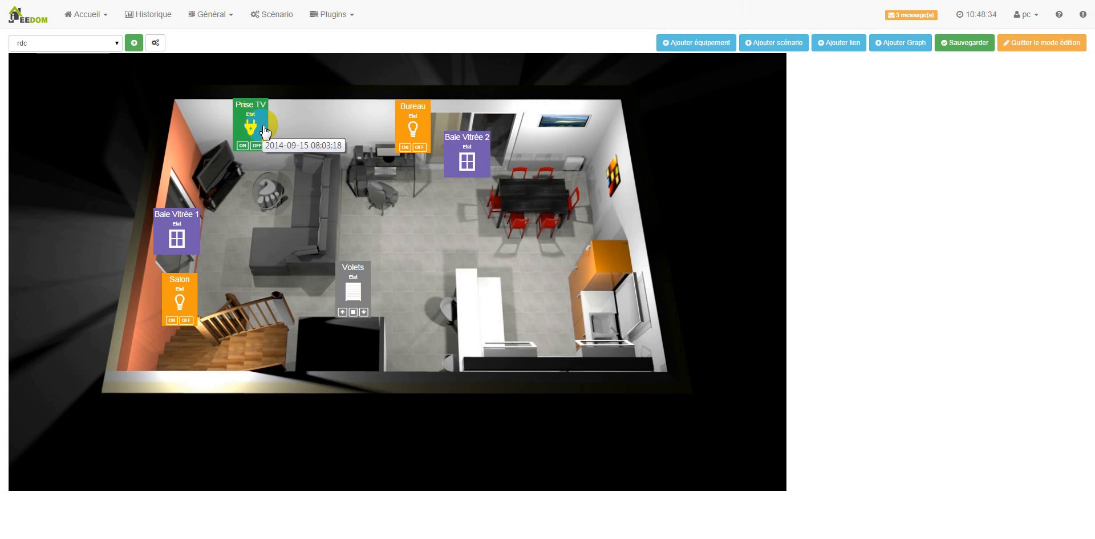
Step: Set the Prise TV widget's background colour to Transparent, save it, and shift the widget slightly down and right
double_click(262, 127)
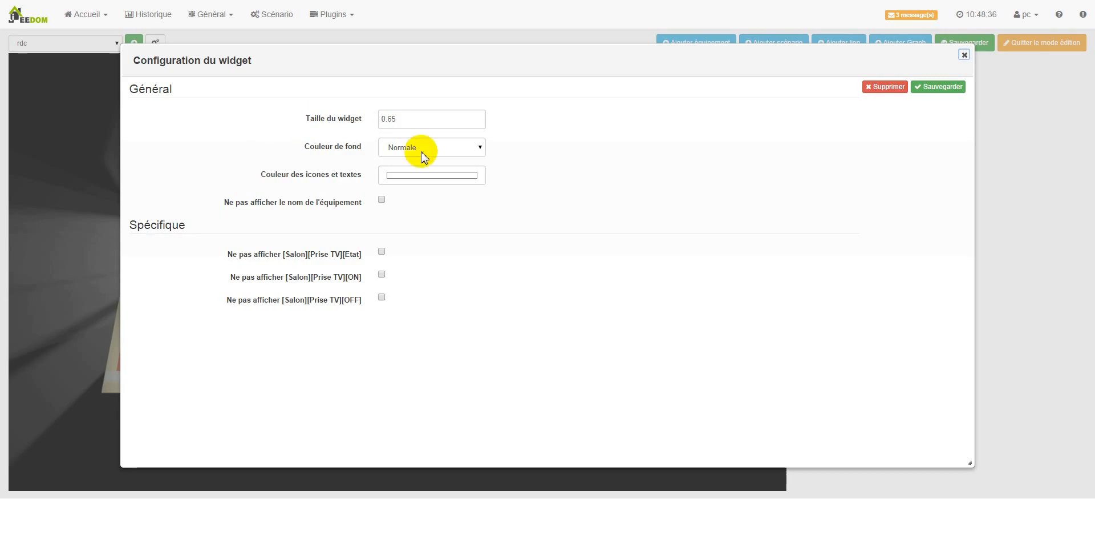
left_click(449, 149)
left_click(422, 168)
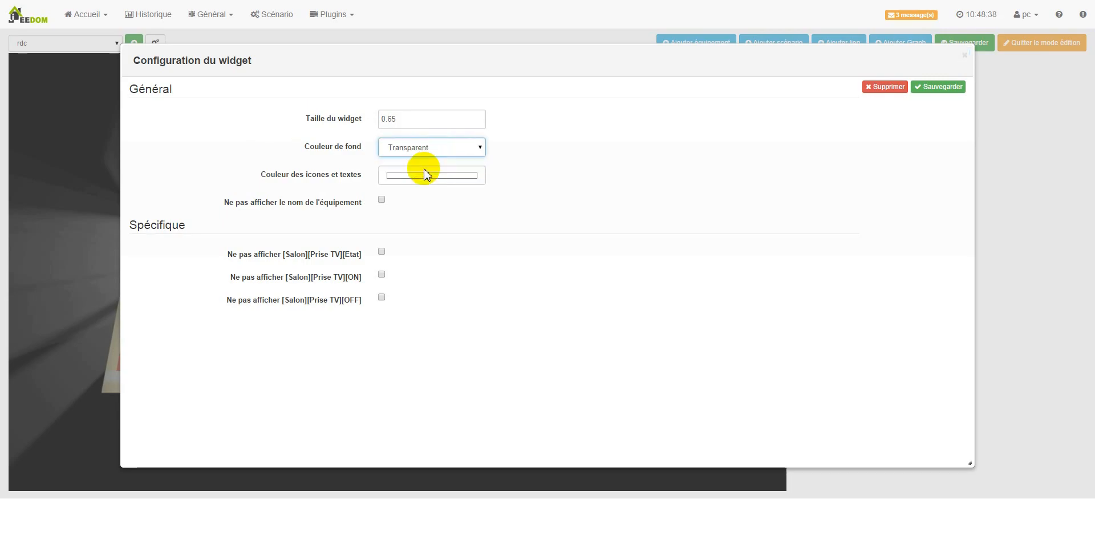
left_click(931, 86)
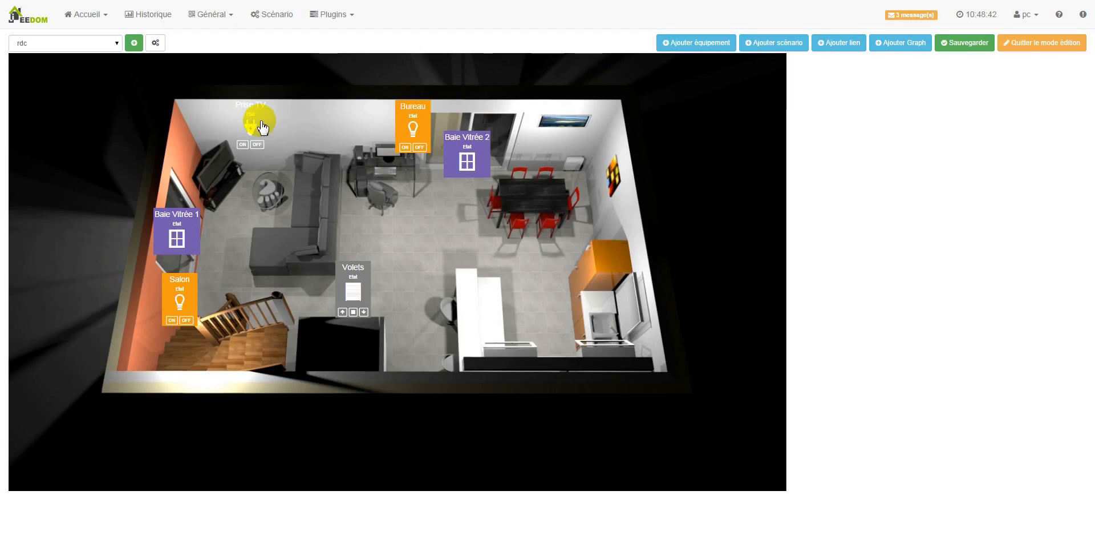
left_click_drag(260, 123, 268, 135)
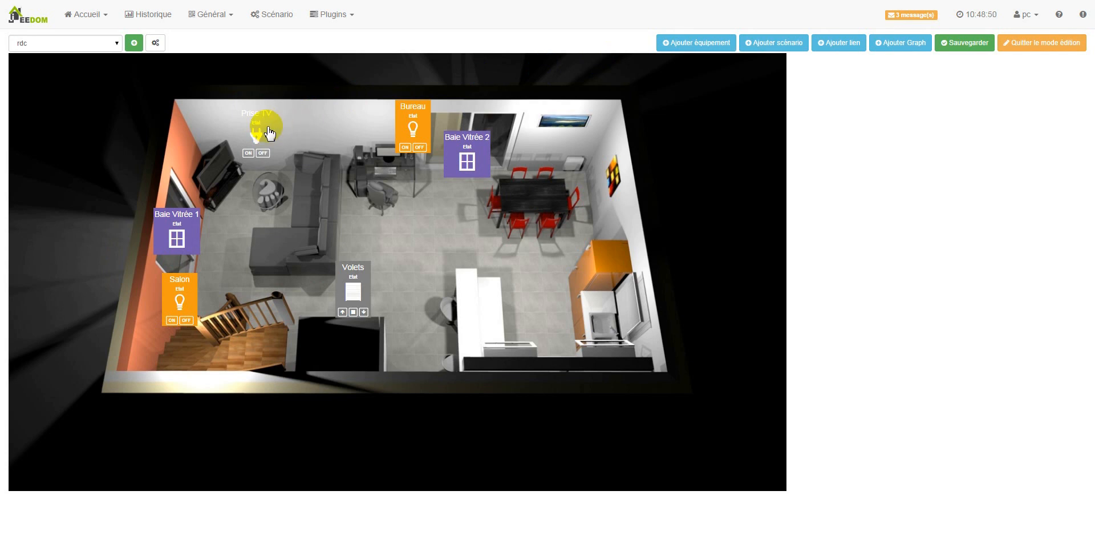
Step: Set the Prise TV widget's icon and text colour to black, save it, and reposition the widget slightly on the wall near the TV
double_click(266, 126)
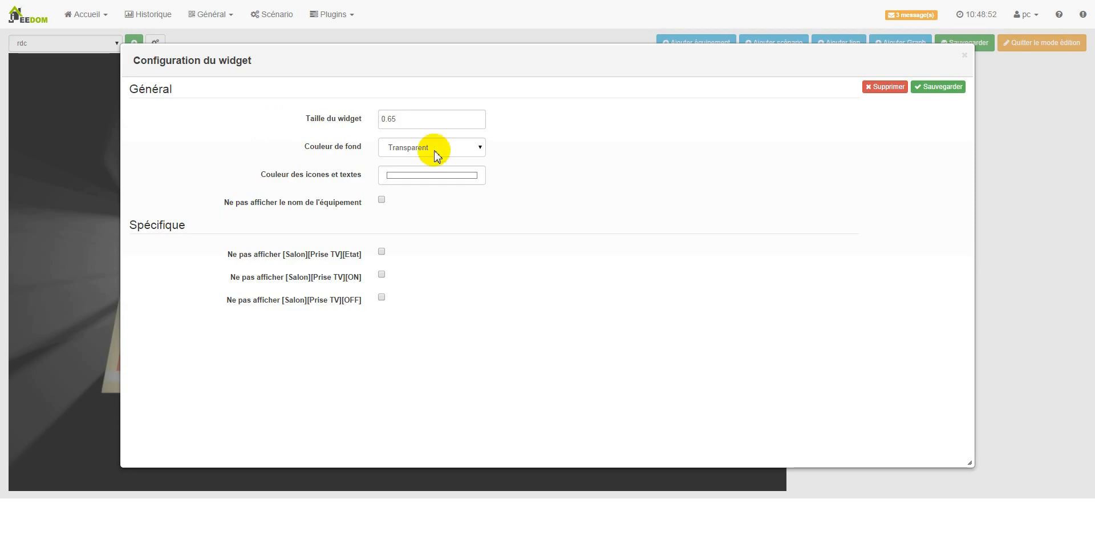
left_click(428, 174)
left_click(155, 112)
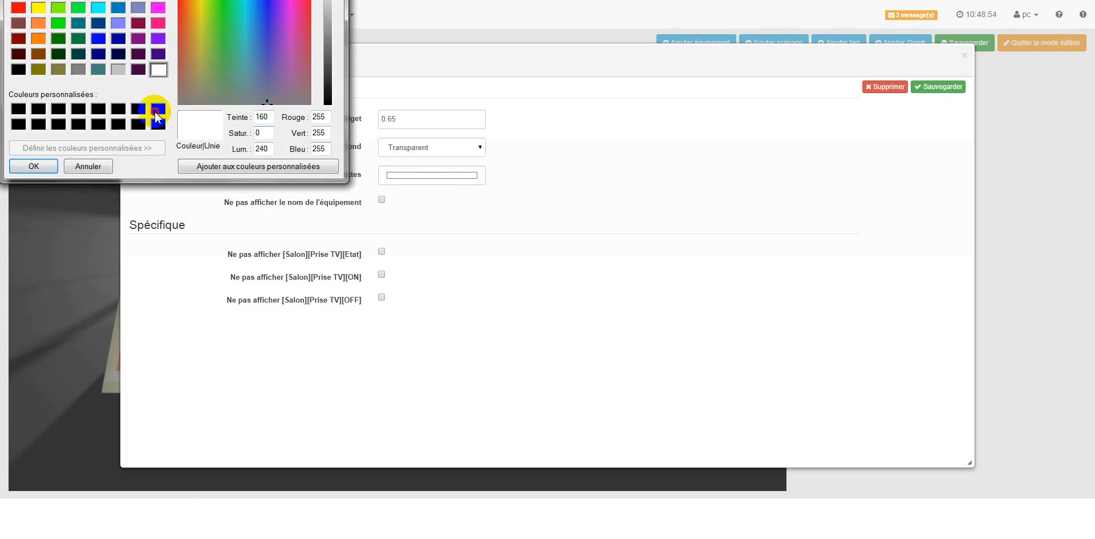
left_click(34, 166)
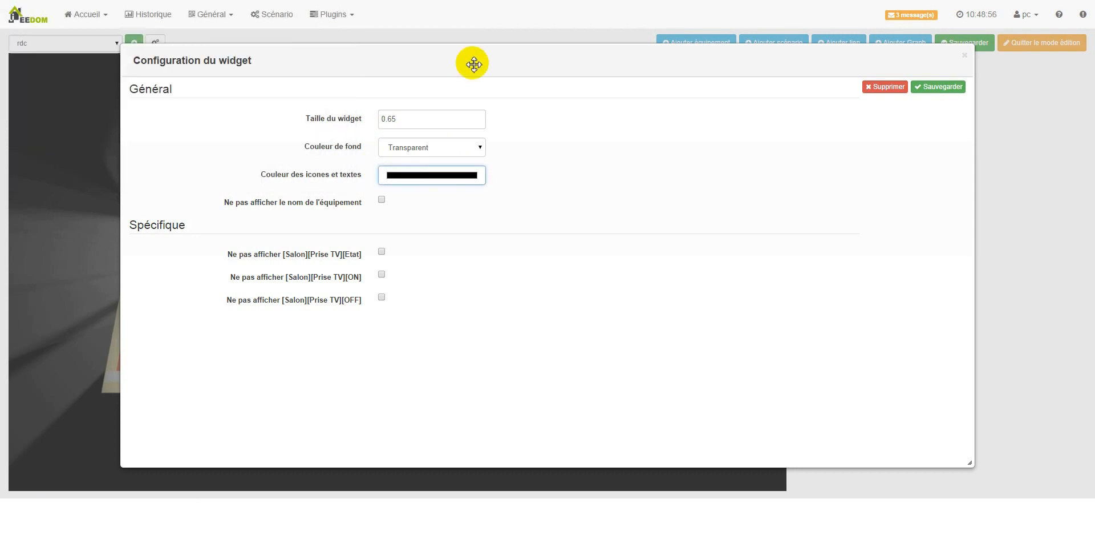
left_click(938, 87)
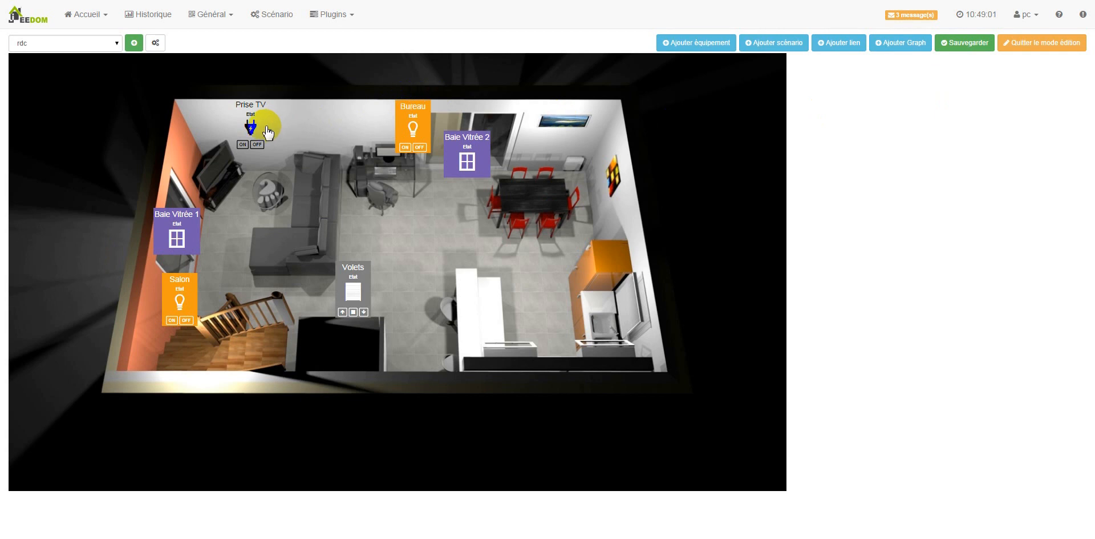
mouse_move(264, 128)
left_mouse_down()
mouse_move(262, 141)
mouse_move(234, 113)
mouse_move(270, 145)
mouse_move(267, 131)
left_mouse_up()
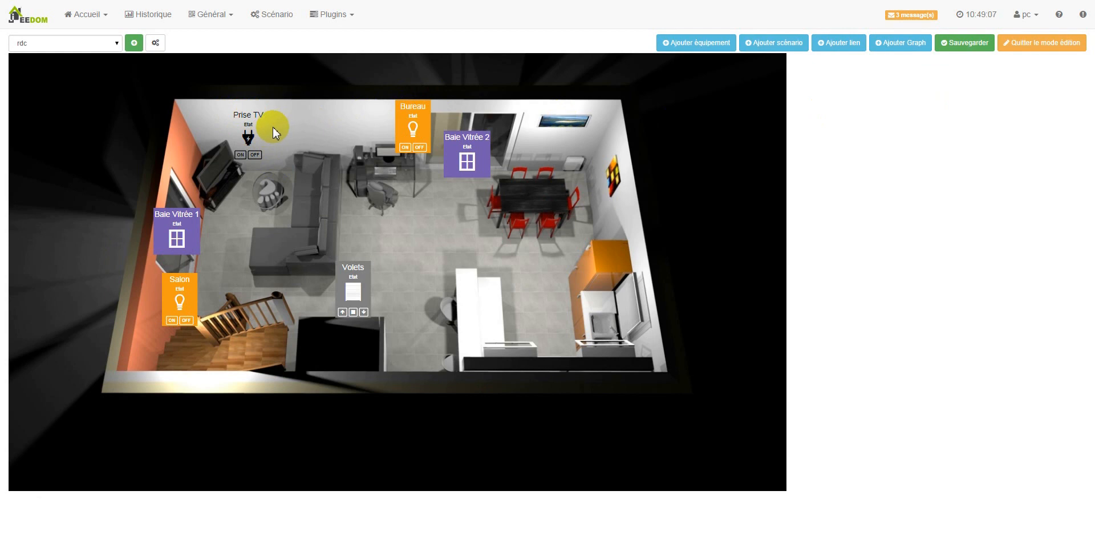
Step: Hide the equipment name on the Prise TV widget, save it, and readjust its position on the wall near the TV
double_click(263, 136)
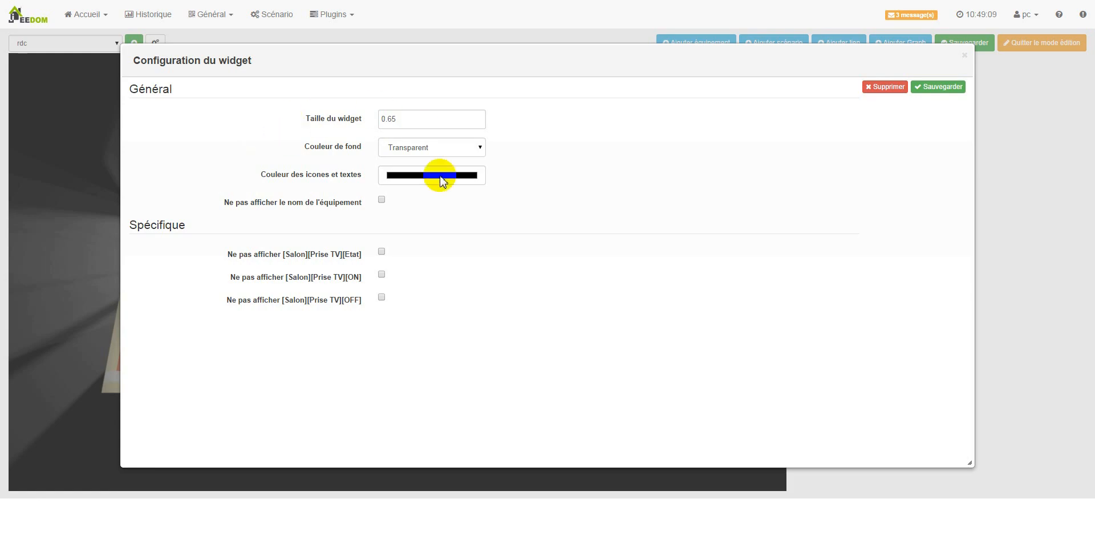
left_click(382, 200)
left_click(929, 87)
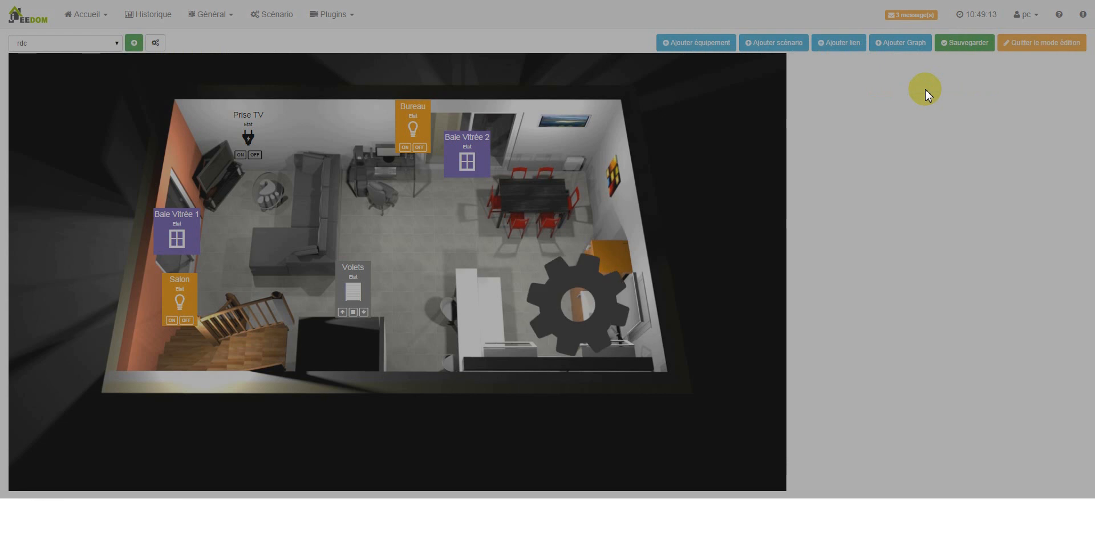
left_click_drag(264, 121, 266, 130)
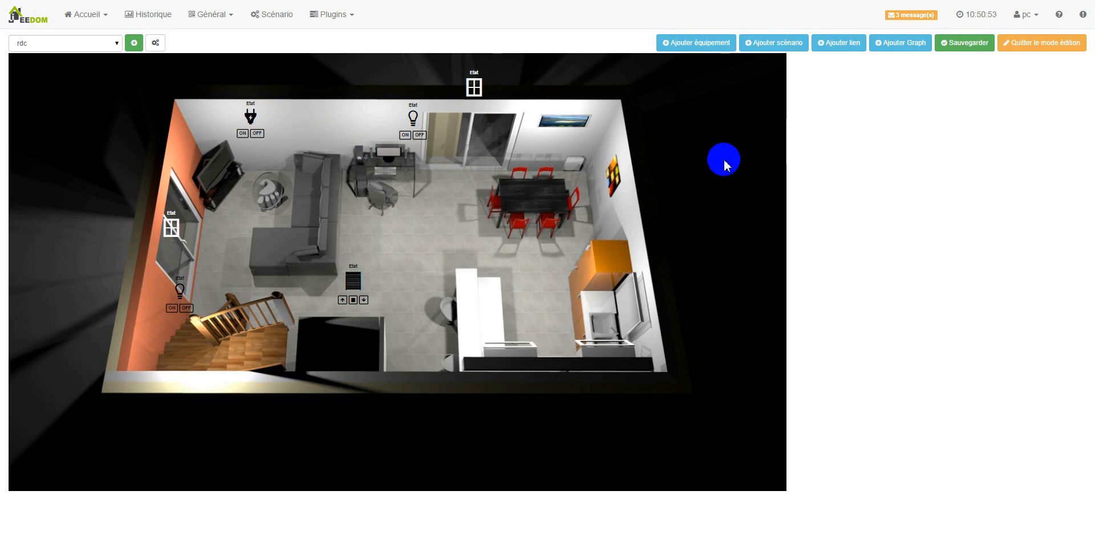
Step: Add the Terrain object's Cam Cabanon equipment and move it to the dark area outside the house, beyond the dining table wall
left_click(705, 44)
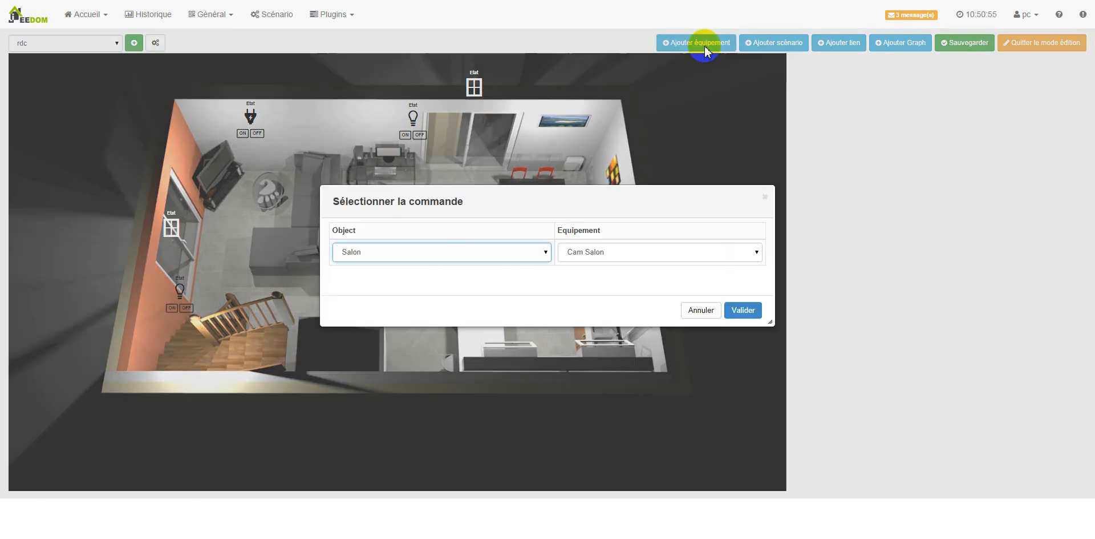
left_click(411, 254)
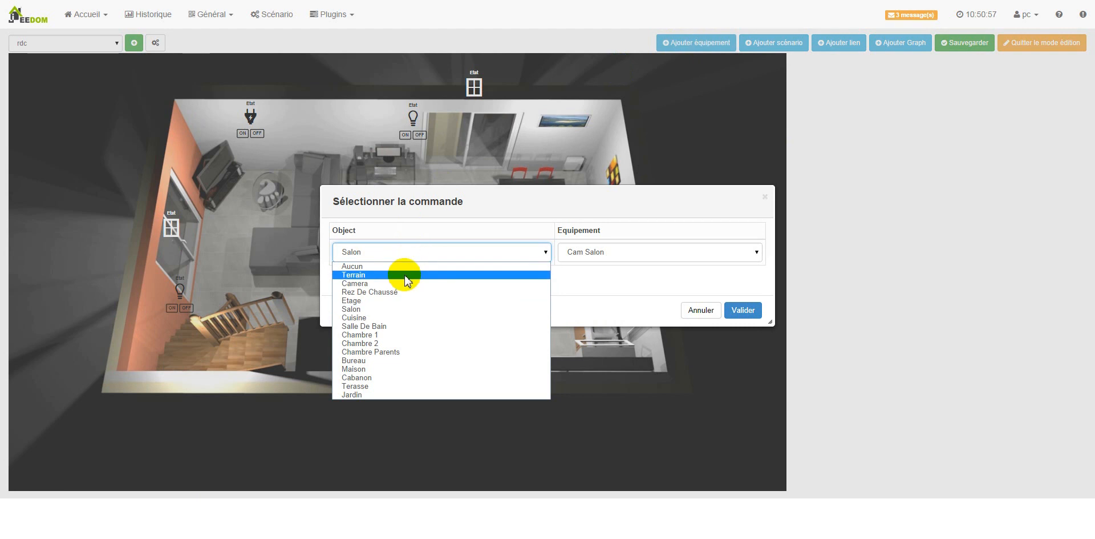
left_click(406, 277)
left_click(612, 256)
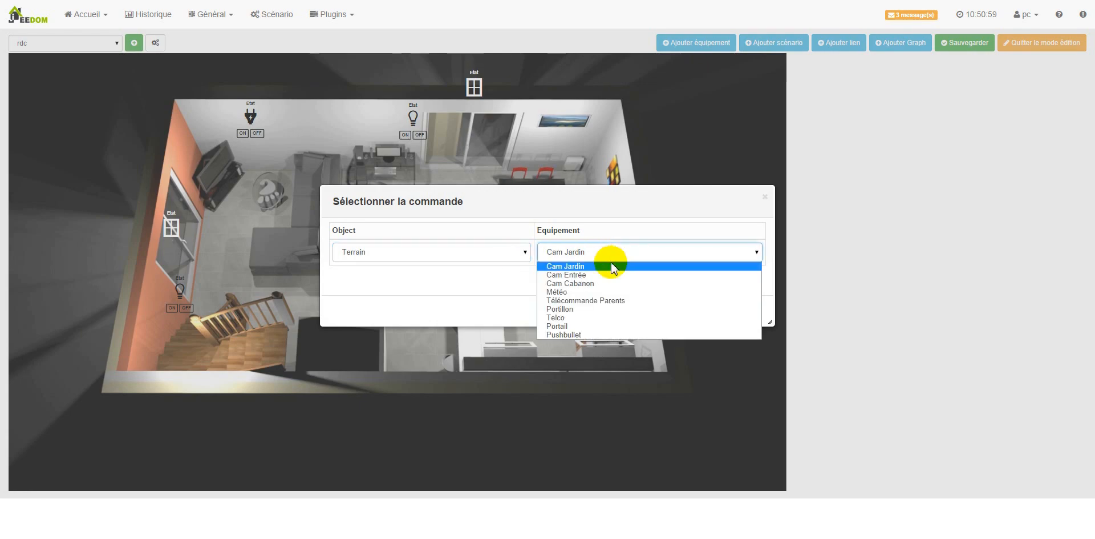
left_click(603, 283)
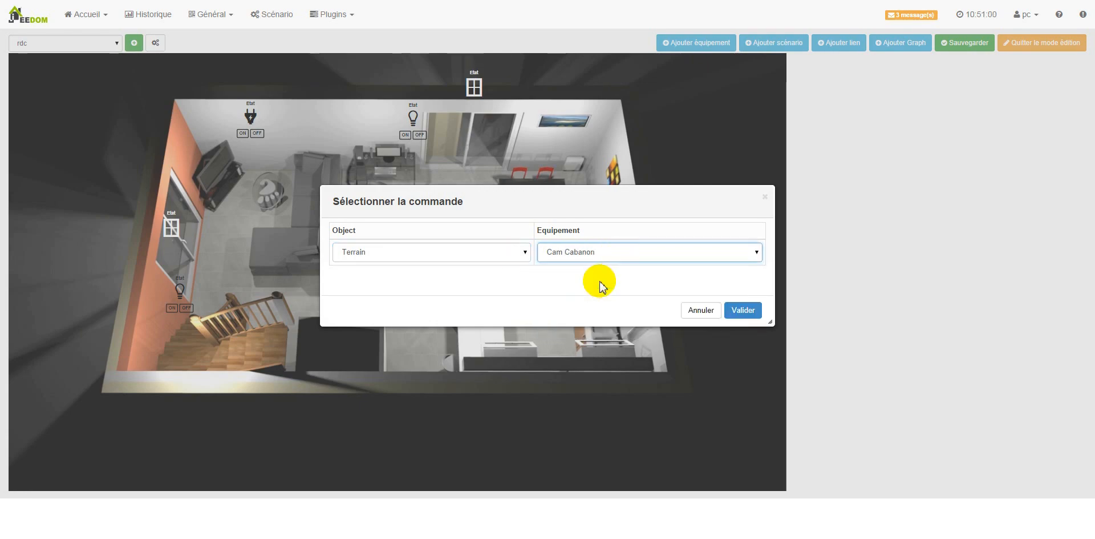
left_click(738, 314)
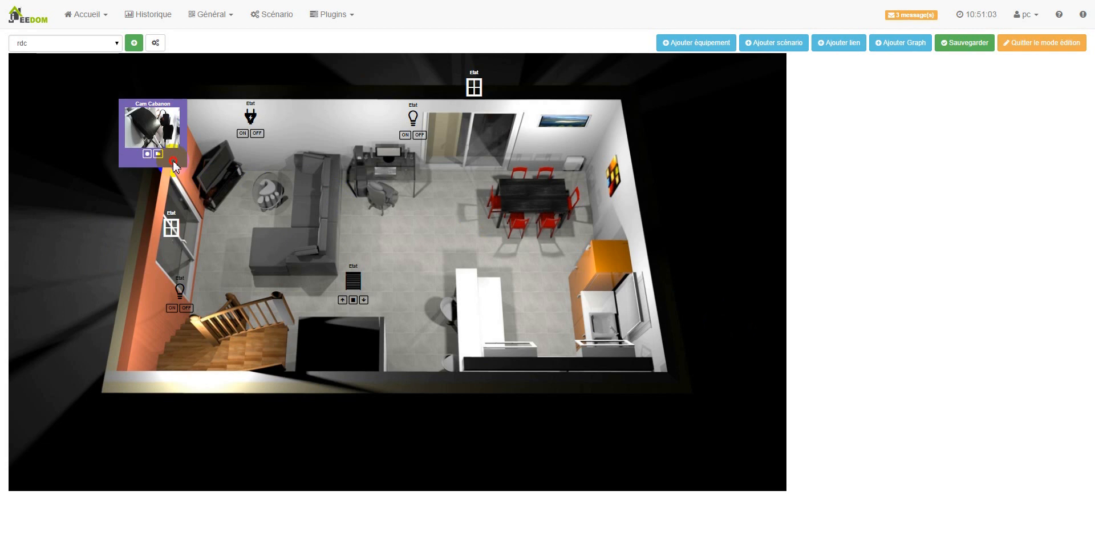
left_click_drag(173, 160, 744, 153)
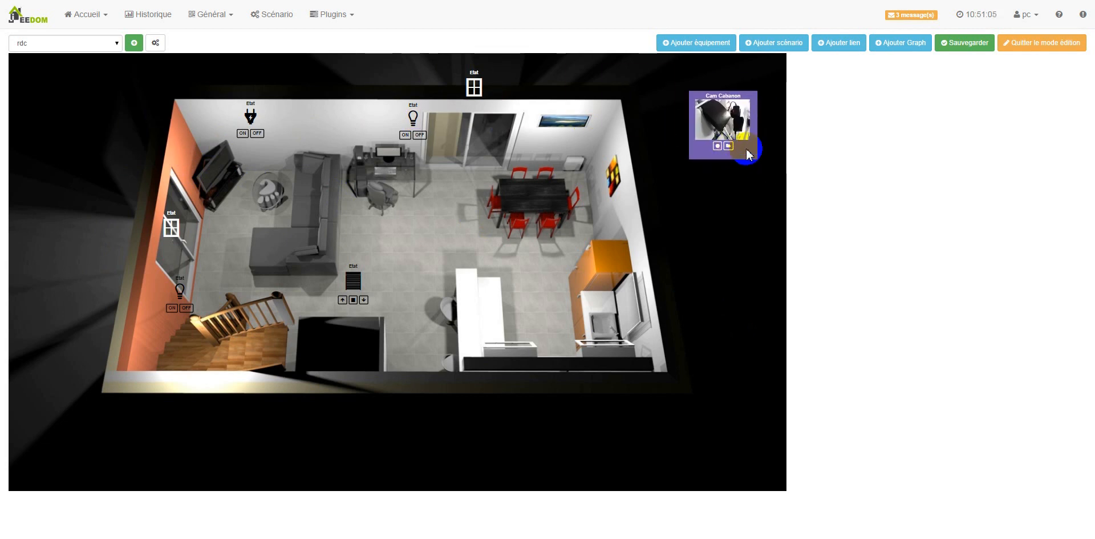
Step: Give the Cam Cabanon widget a Transparent background, size 1.50 and a hidden equipment name, save, and return it outside the dining area wall
double_click(751, 148)
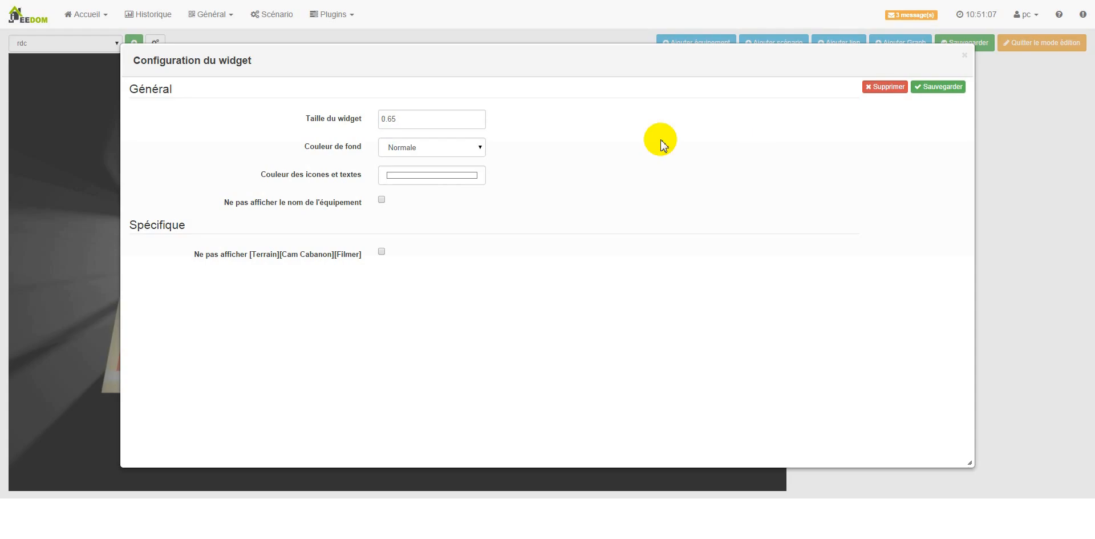
left_click(425, 147)
left_click(417, 170)
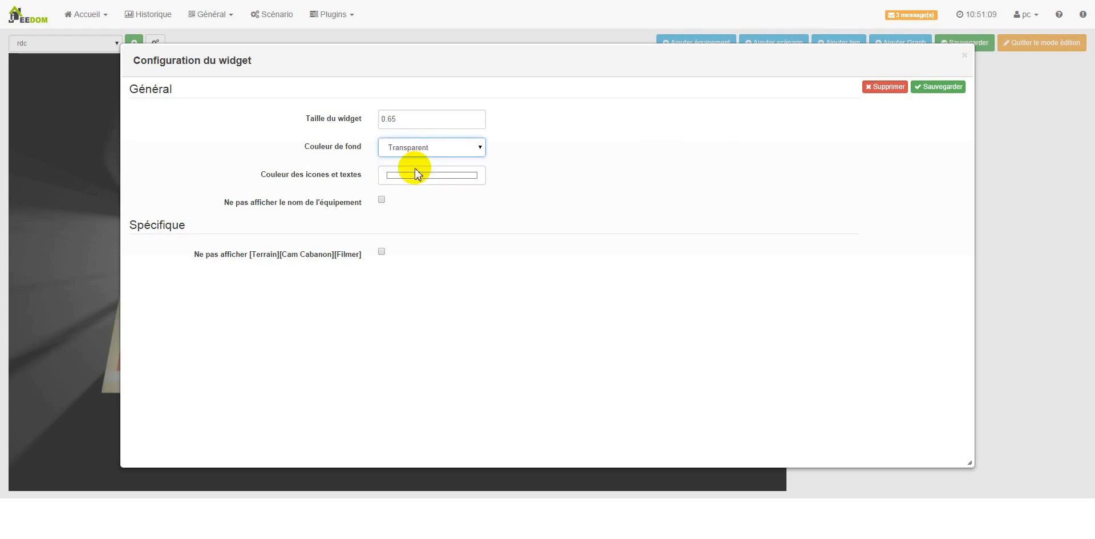
left_click(420, 121)
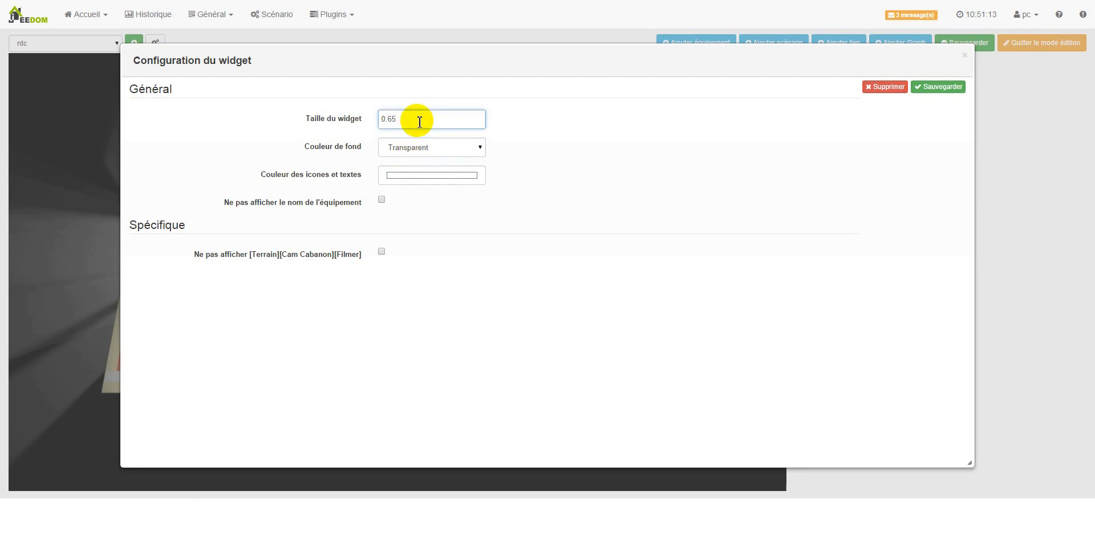
left_click(382, 120)
type("1.50")
left_click(381, 199)
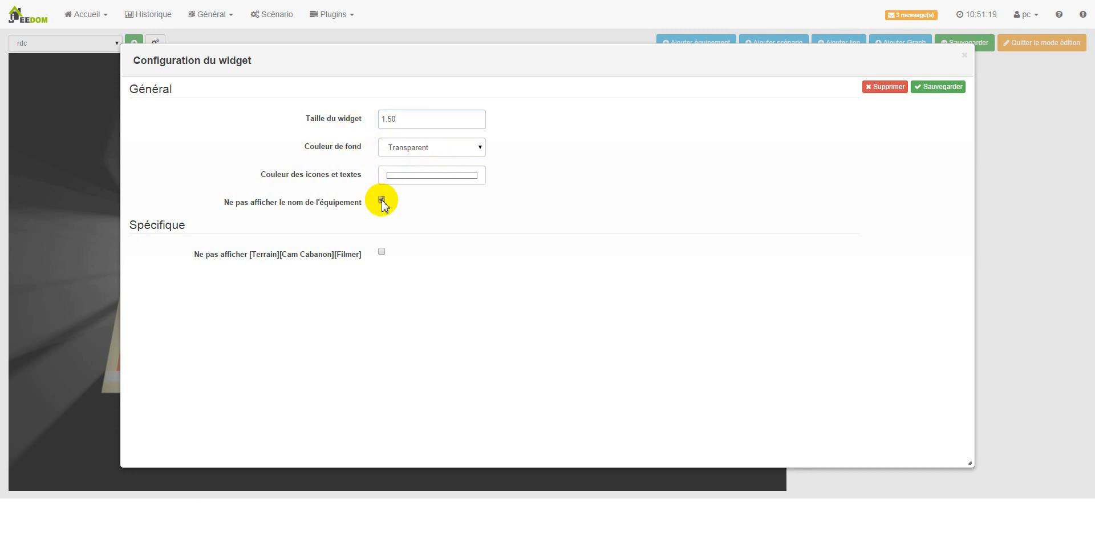
left_click(931, 86)
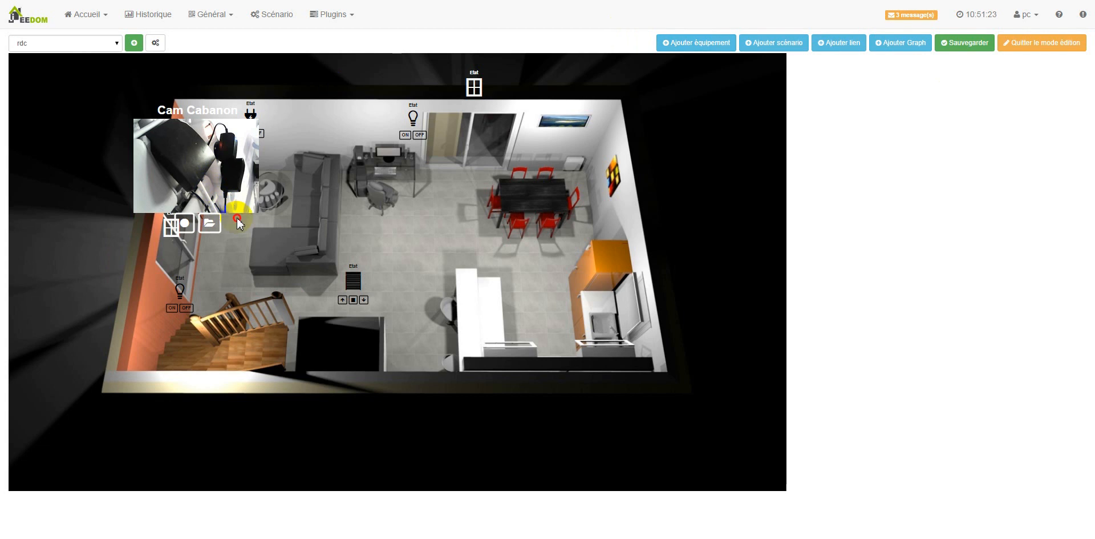
left_click_drag(238, 218, 759, 184)
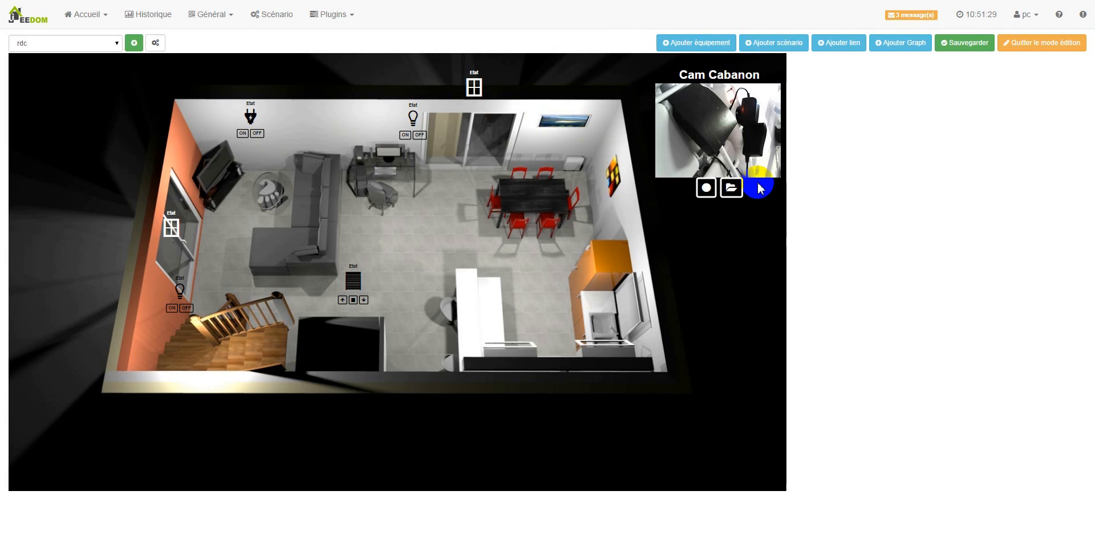
Step: Set Cam Cabanon's icon and text colour to black, save it, move the widget into the dark corner beyond the TV wall, and save the plan
double_click(759, 188)
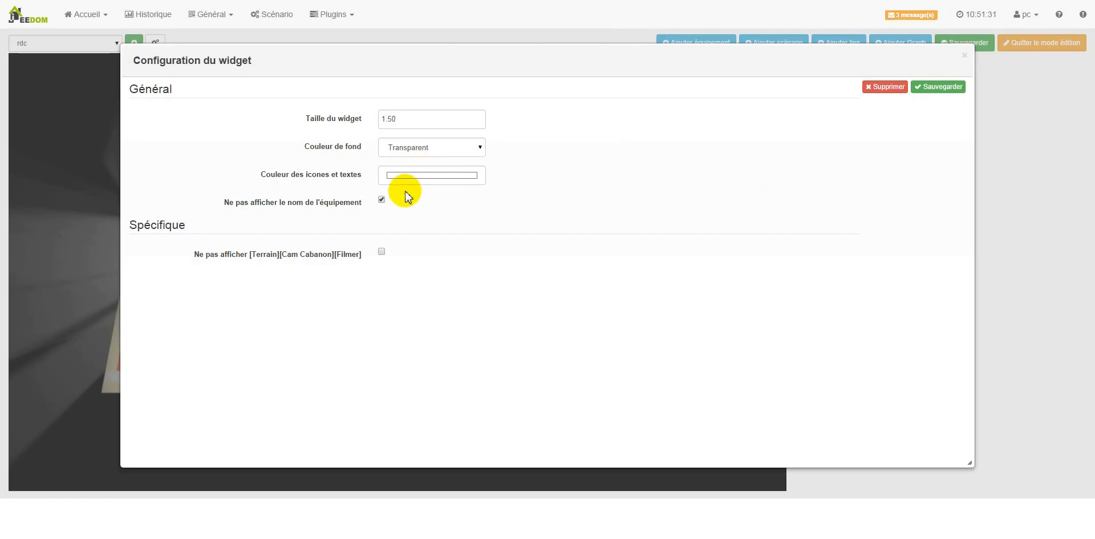
left_click(400, 176)
left_click(158, 115)
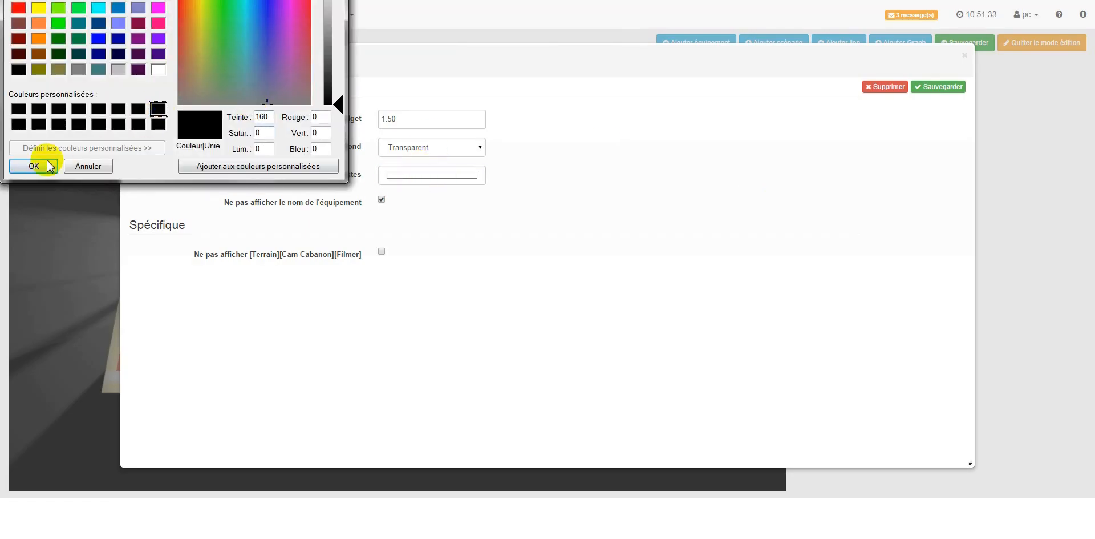
left_click(34, 166)
left_click(948, 88)
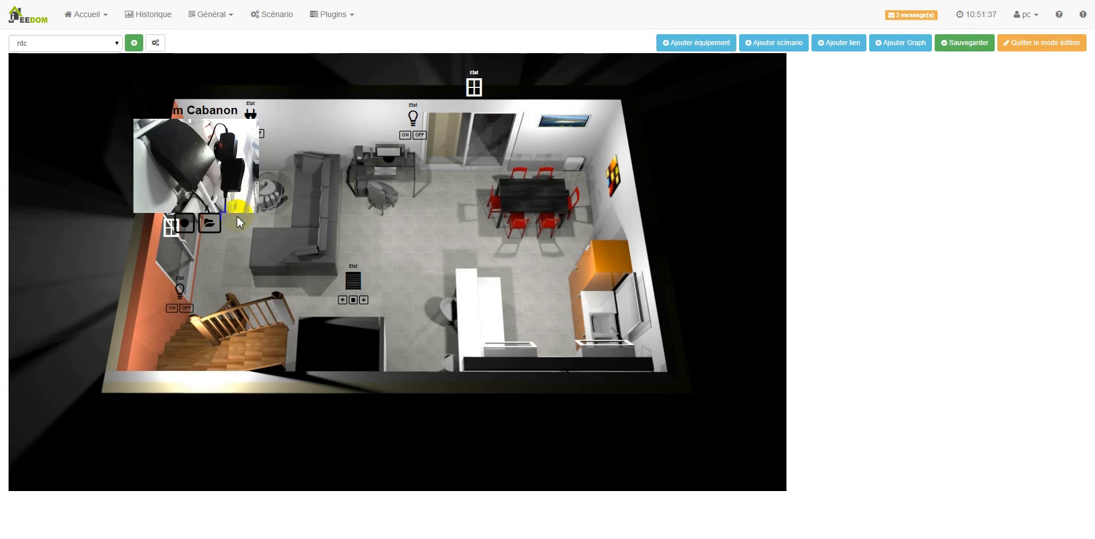
left_click_drag(237, 215, 117, 170)
left_click(476, 106)
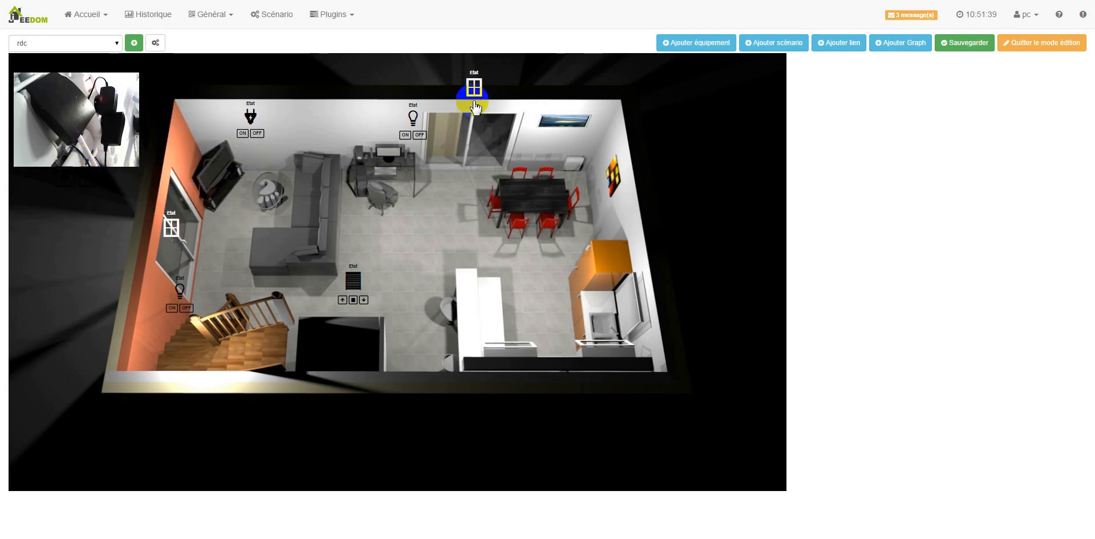
left_click(981, 41)
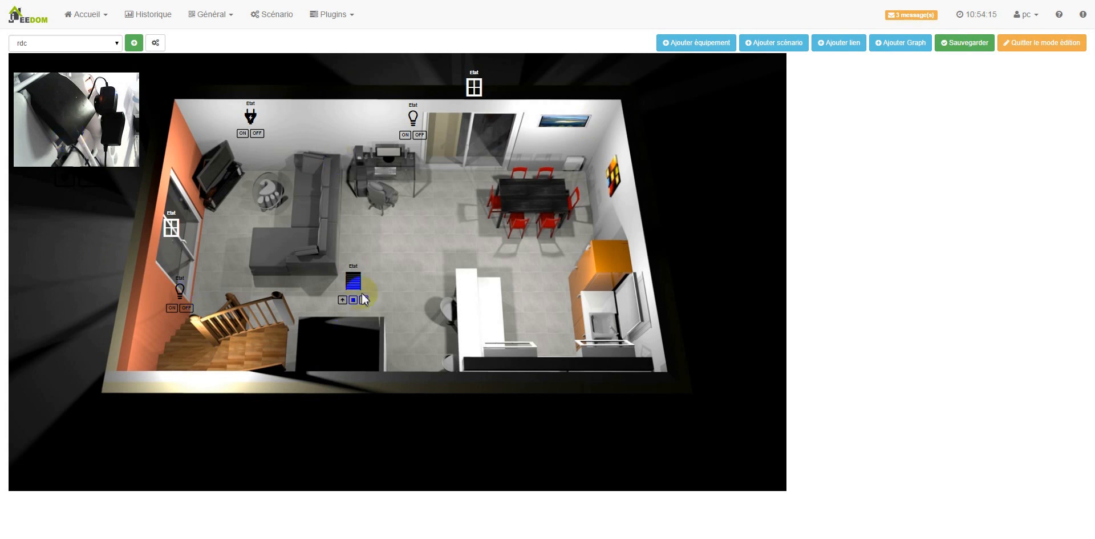
Step: Set the Volets widget's size to 0.80, save it, and nudge the widget slightly upward on the plan
left_click_drag(377, 277, 378, 274)
double_click(377, 273)
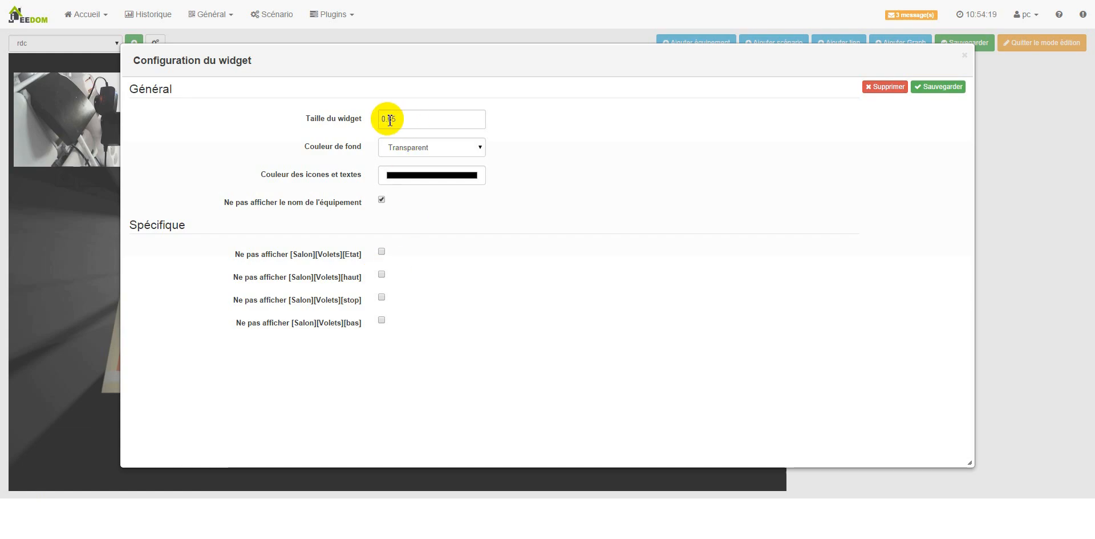
left_click_drag(388, 119, 531, 120)
type("80")
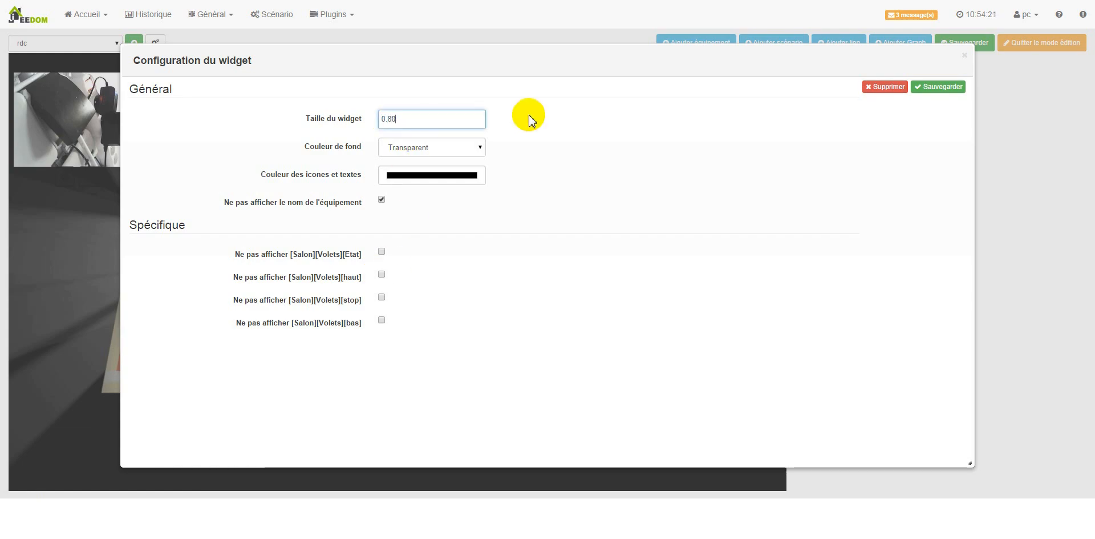
left_click(937, 89)
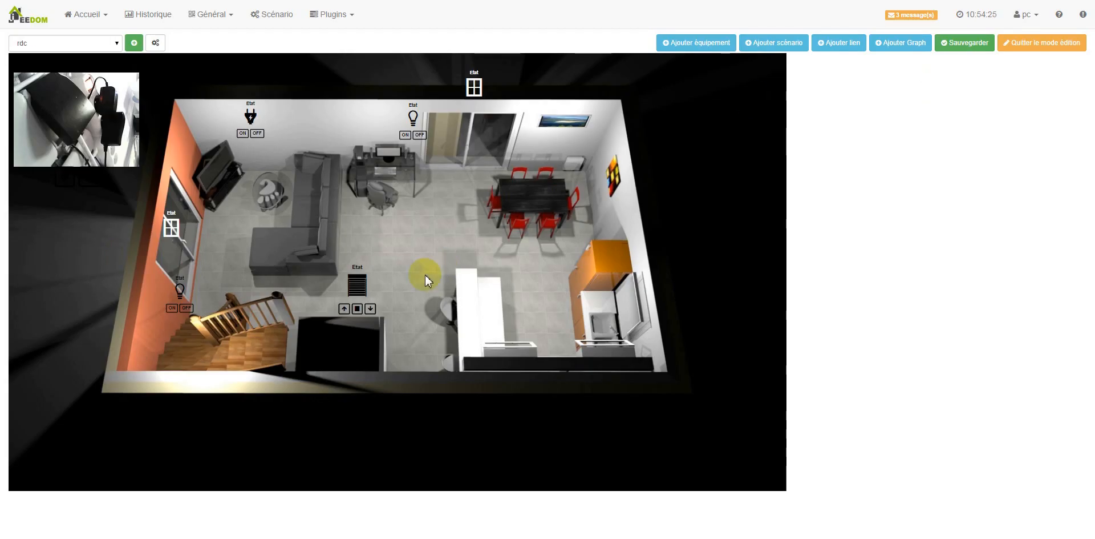
left_click_drag(375, 288, 375, 282)
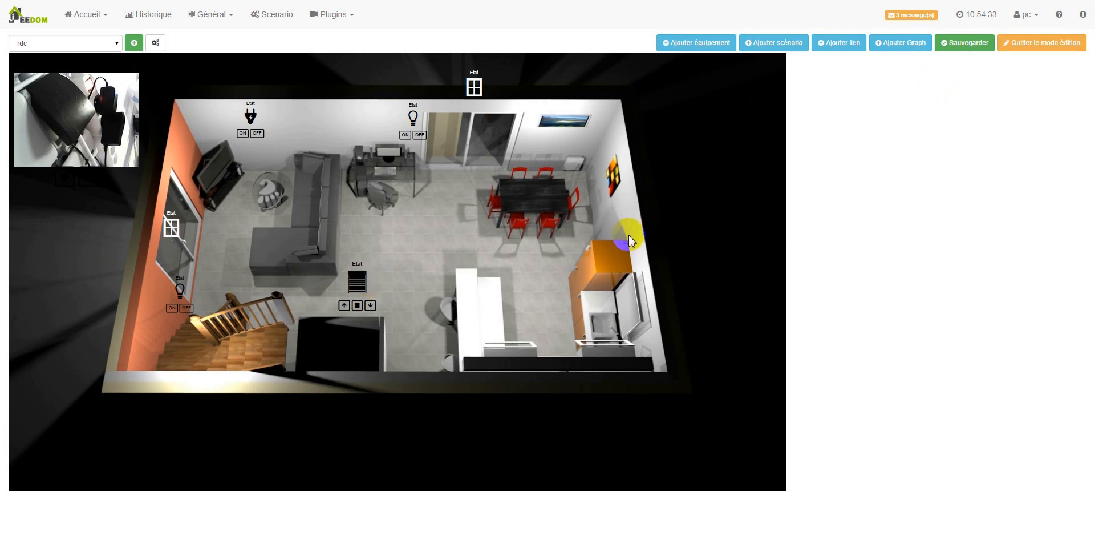
Step: Add a link of type Plan to ETAGE OK and place it on the staircase
left_click(844, 50)
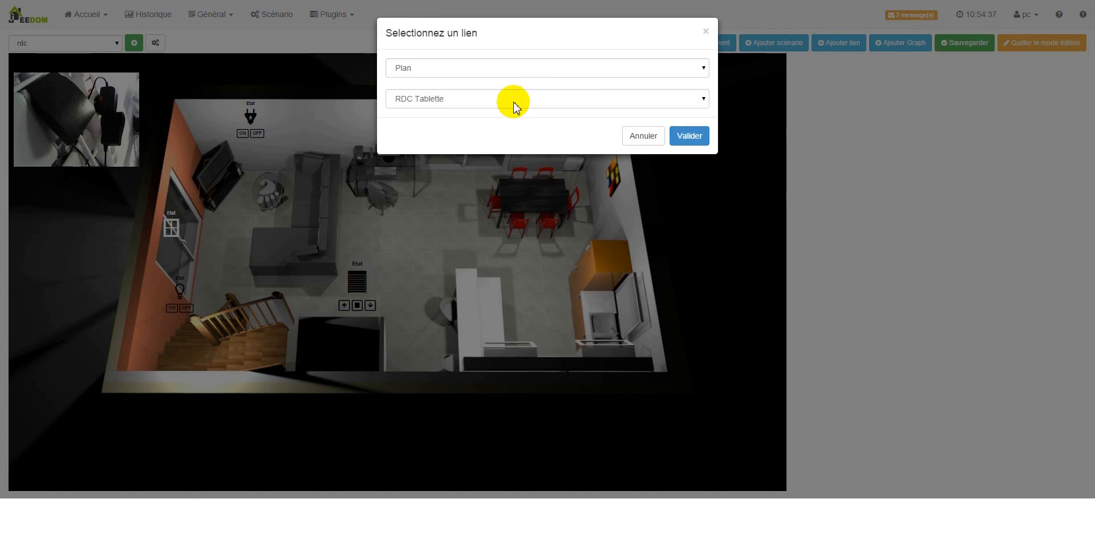
left_click(512, 102)
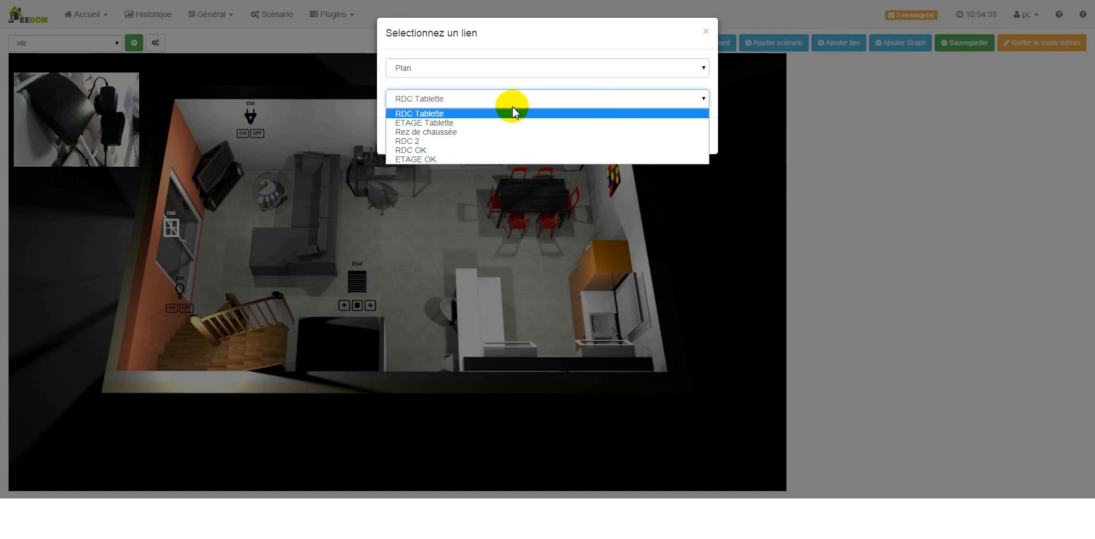
left_click(445, 160)
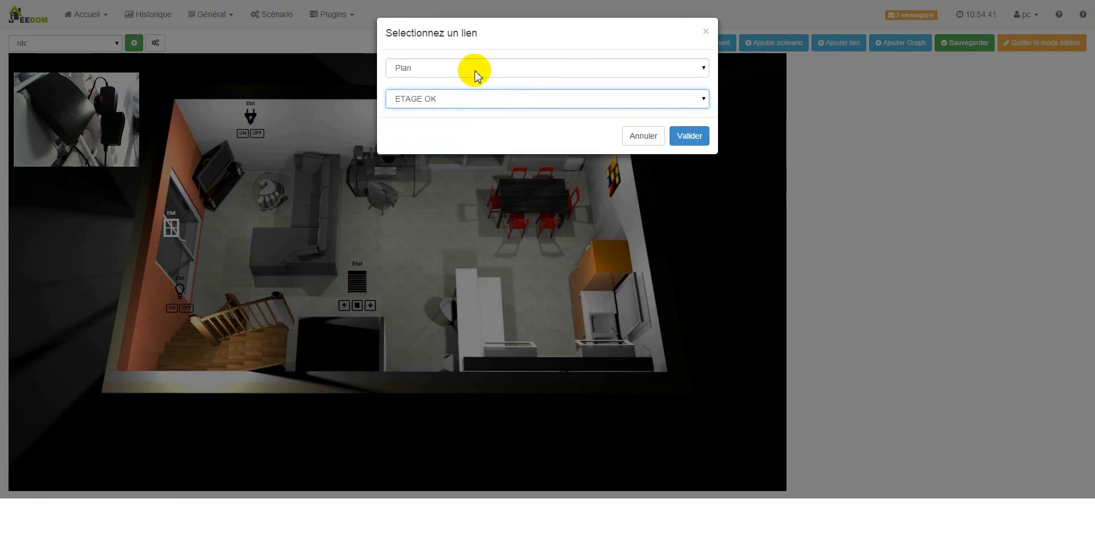
left_click(464, 72)
left_click(461, 69)
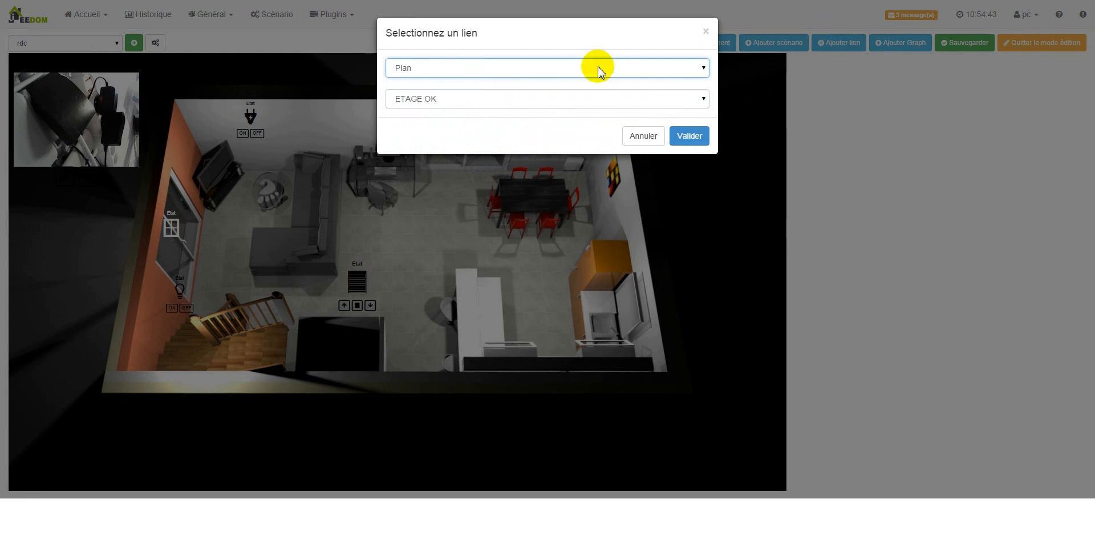
left_click(577, 73)
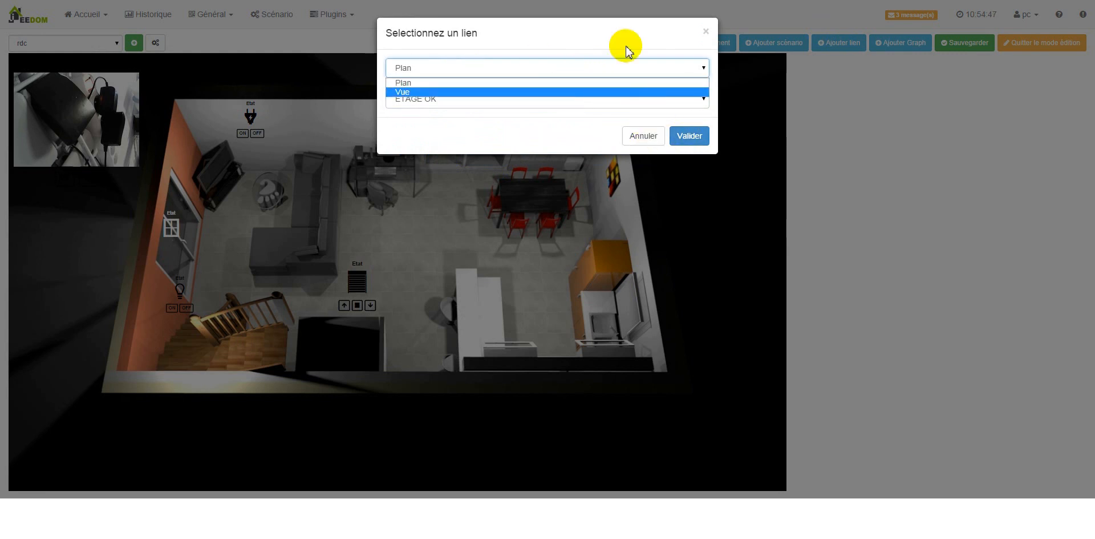
left_click(614, 66)
left_click(690, 135)
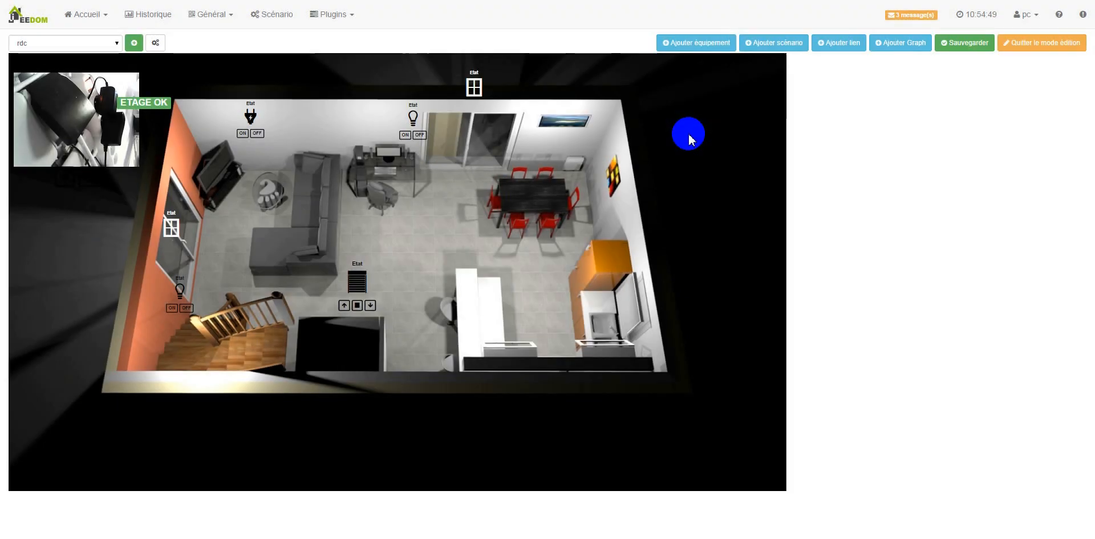
left_click_drag(139, 109, 251, 349)
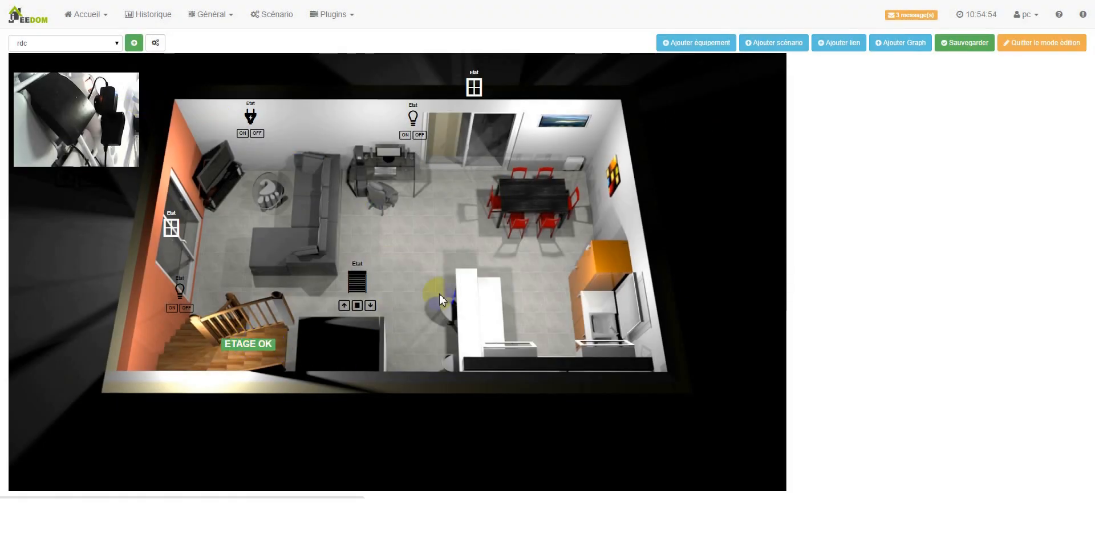
Step: Save the plan, leave edit mode, and follow the ETAGE OK link on the staircase
left_click(980, 49)
left_click(1044, 41)
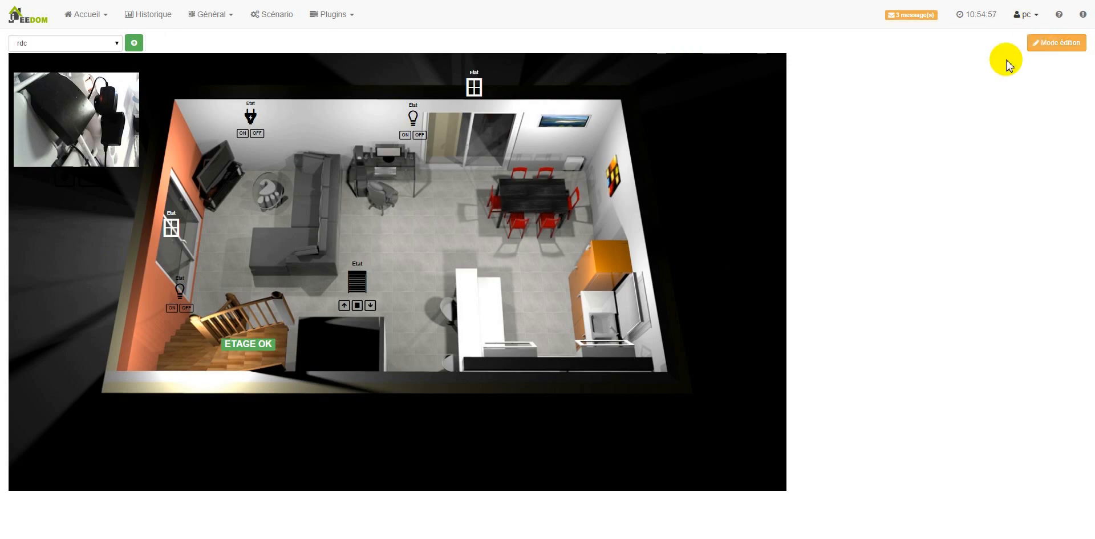
left_click(253, 348)
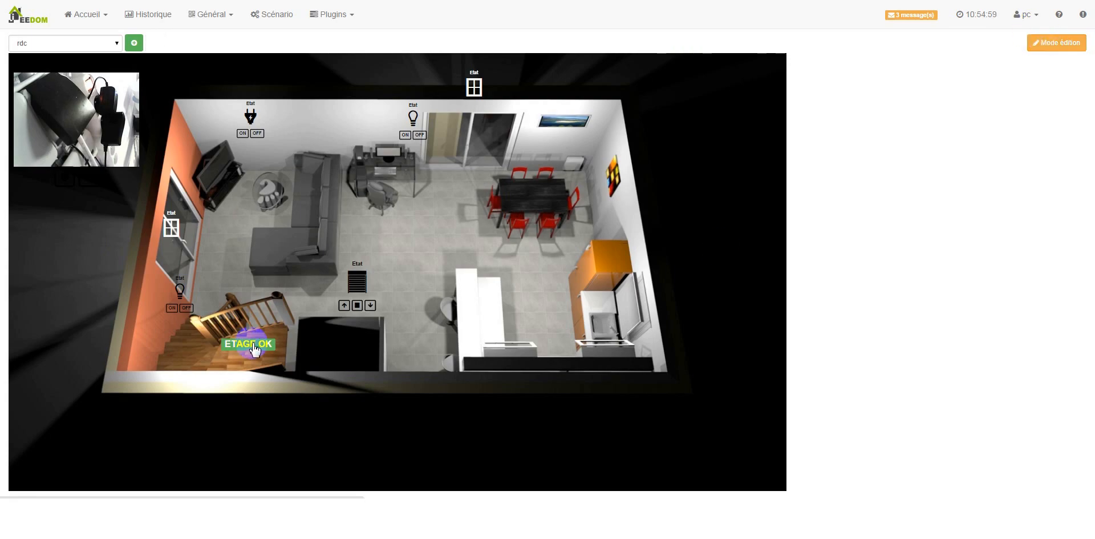